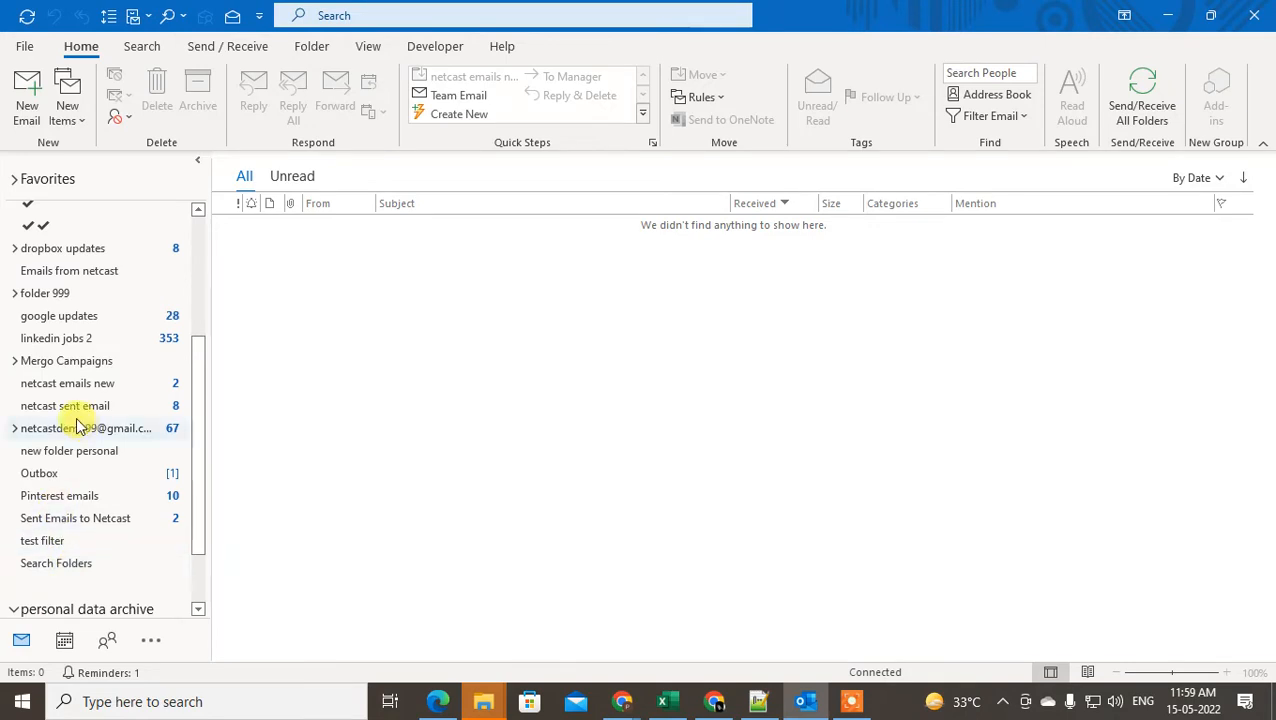
Examine the Gmail account's folder list and view the contents of new folder personal, netcast sent email and dropbox updates.
scroll(80, 300, up, 3)
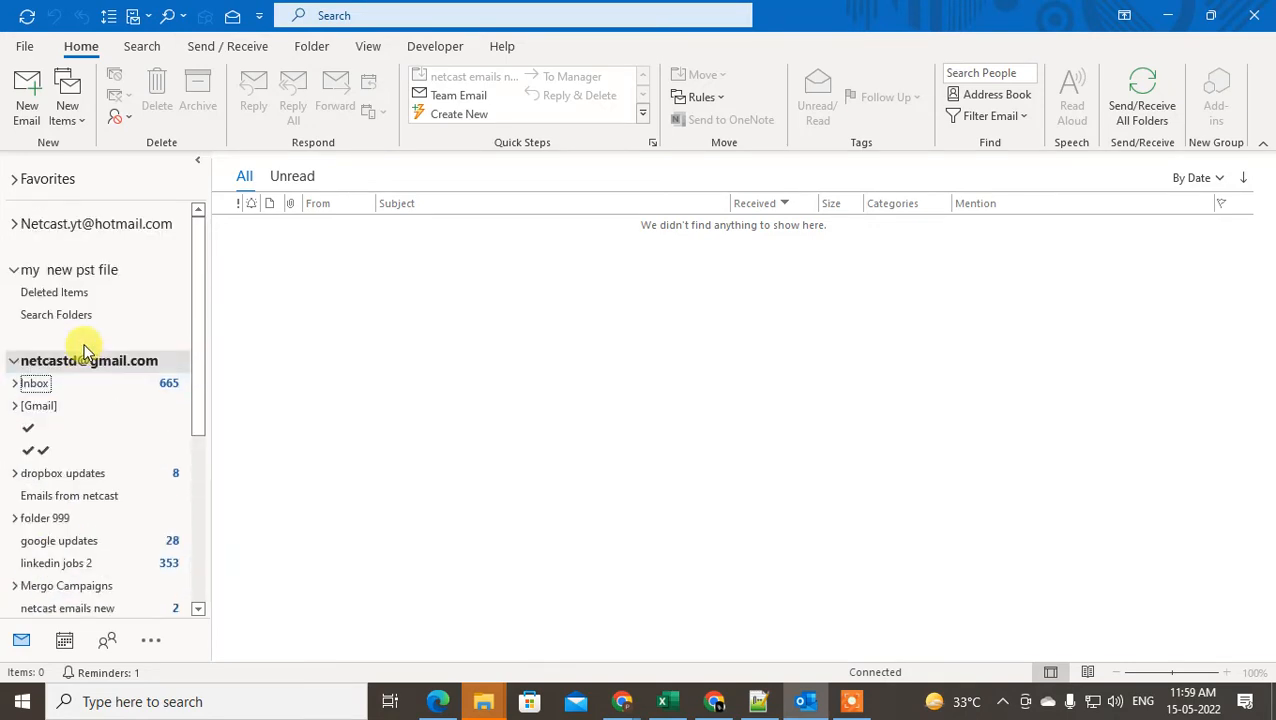
click(15, 384)
click(15, 386)
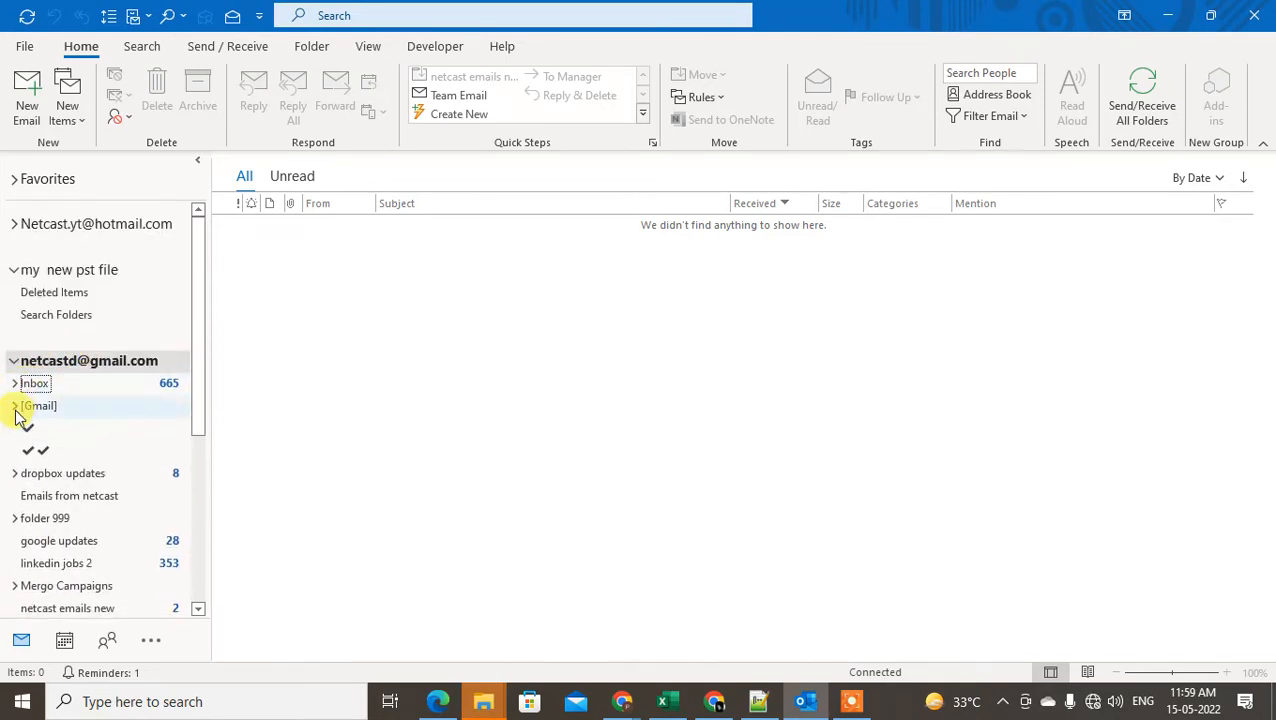
click(15, 406)
click(15, 406)
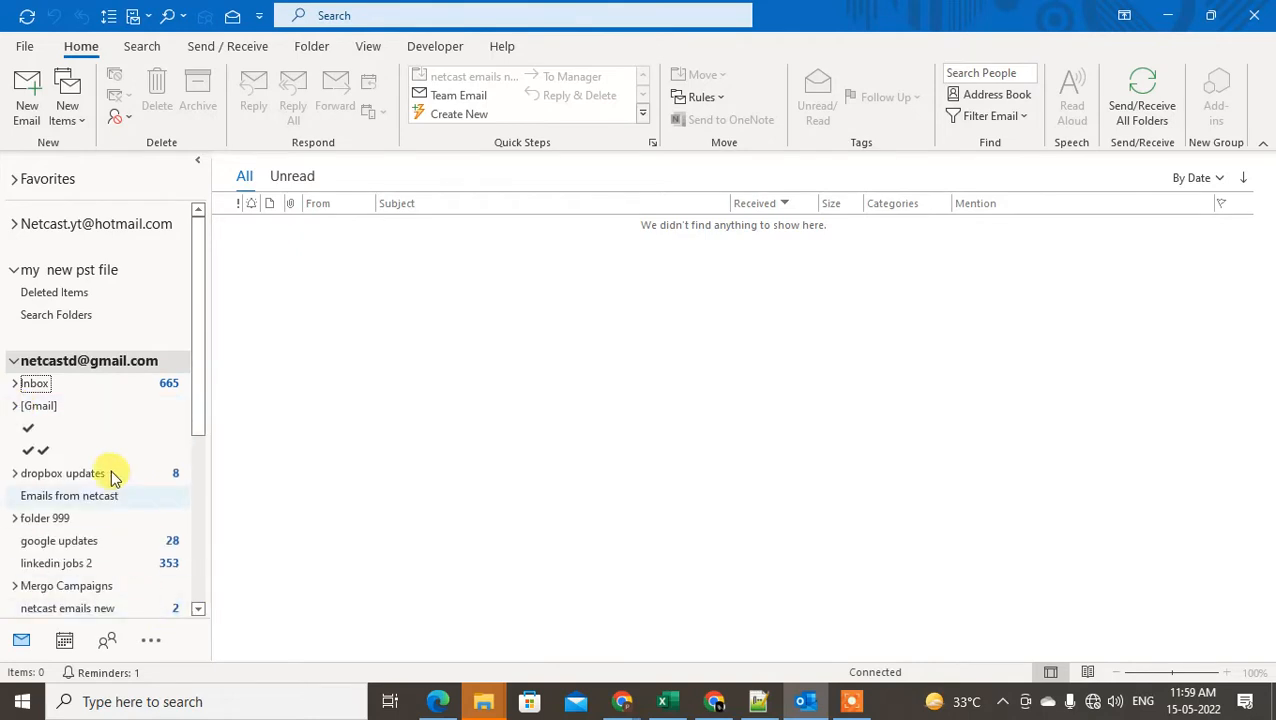
scroll(85, 470, down, 3)
scroll(80, 550, down, 2)
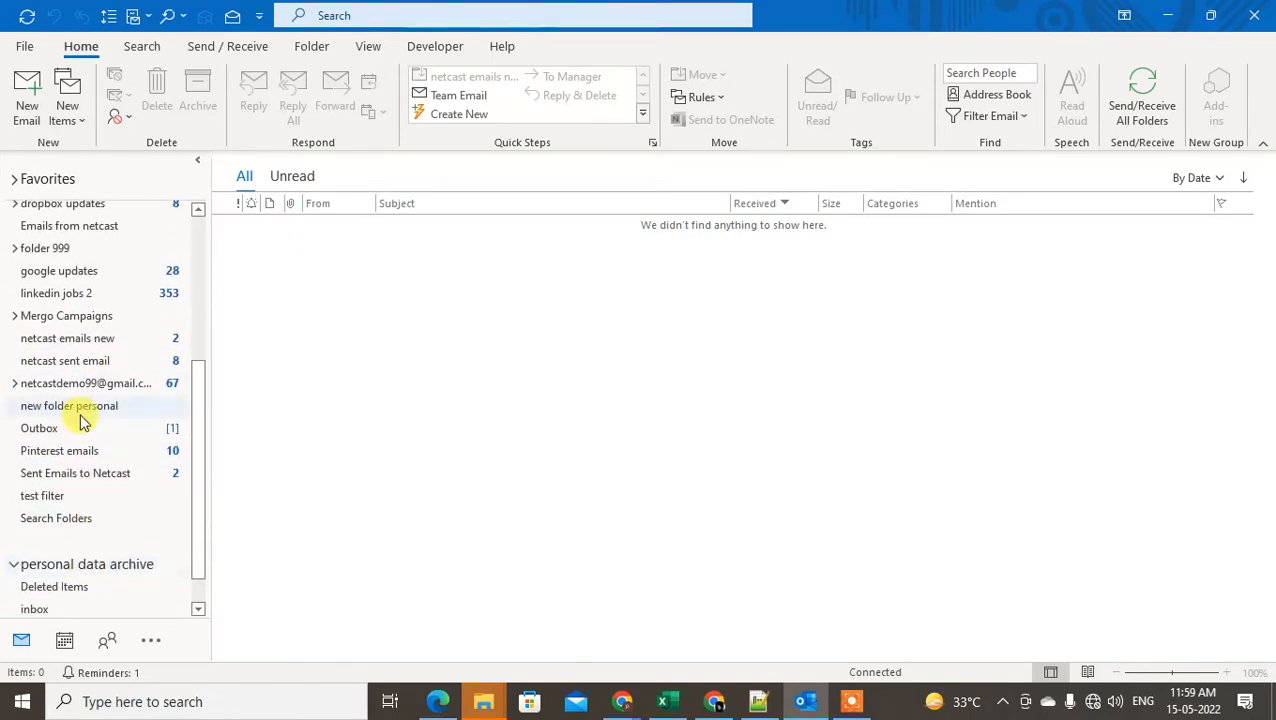
click(88, 410)
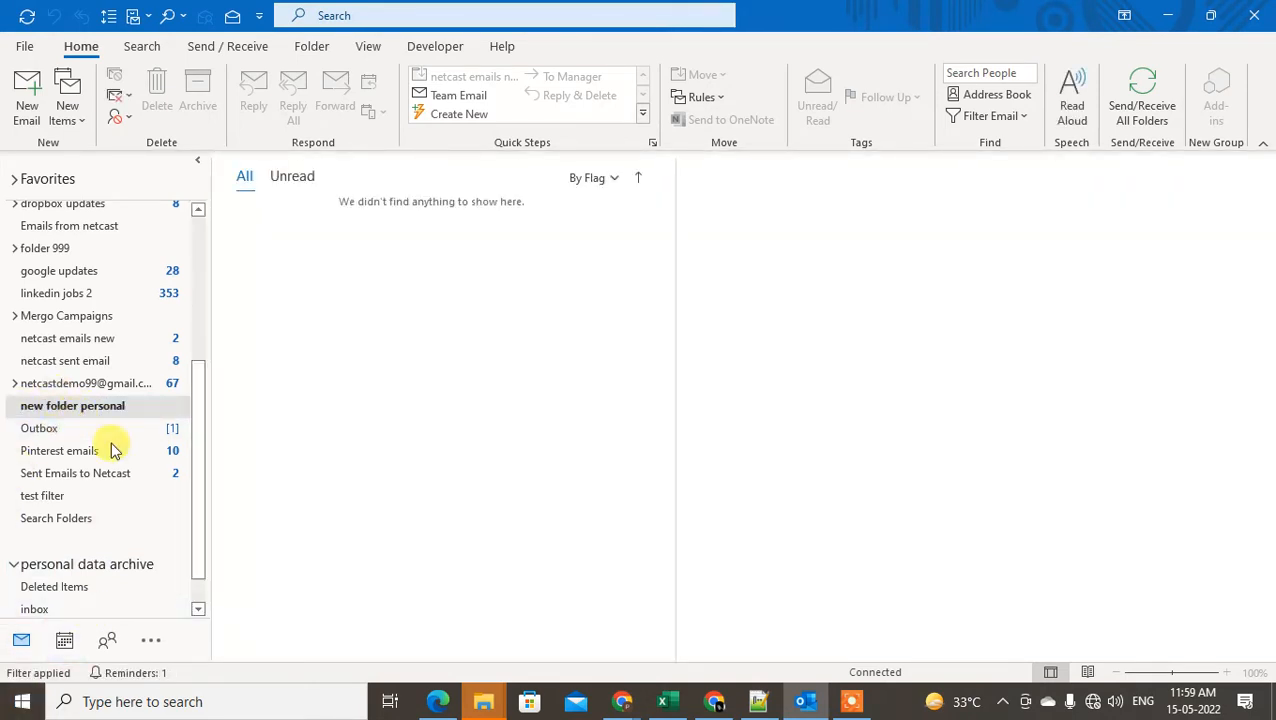
scroll(100, 420, up, 4)
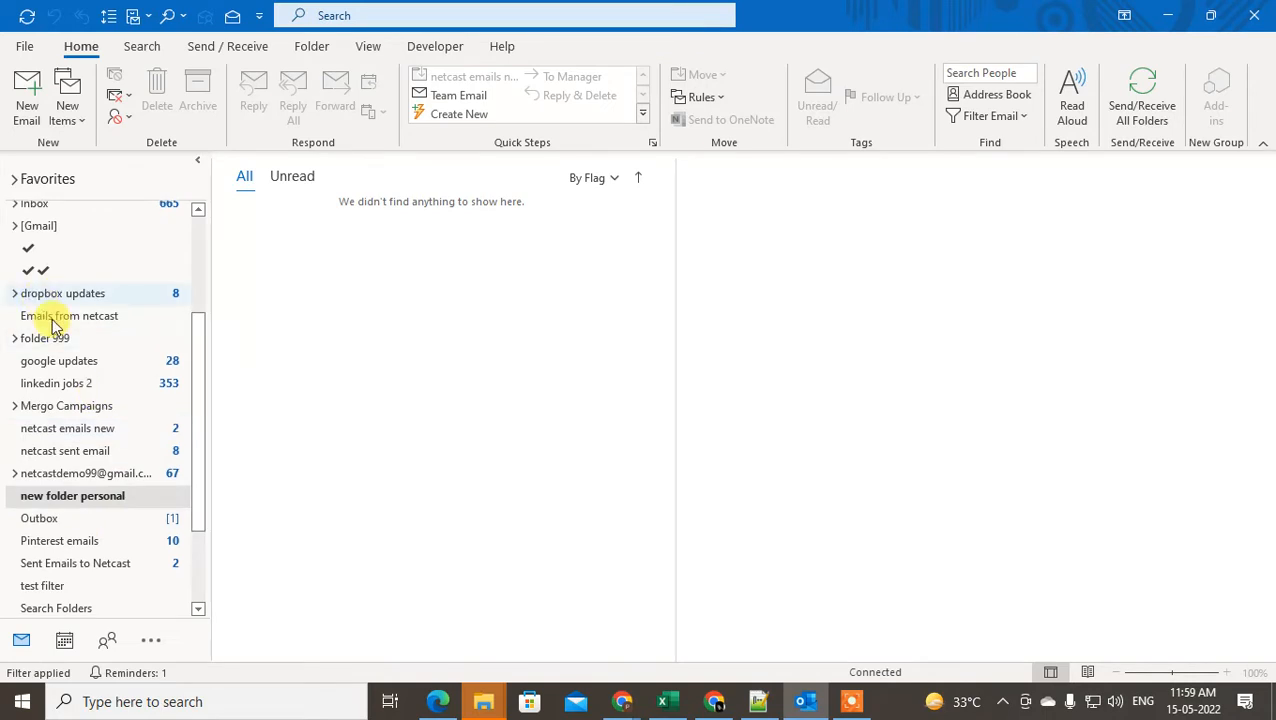
scroll(197, 518, down, 2)
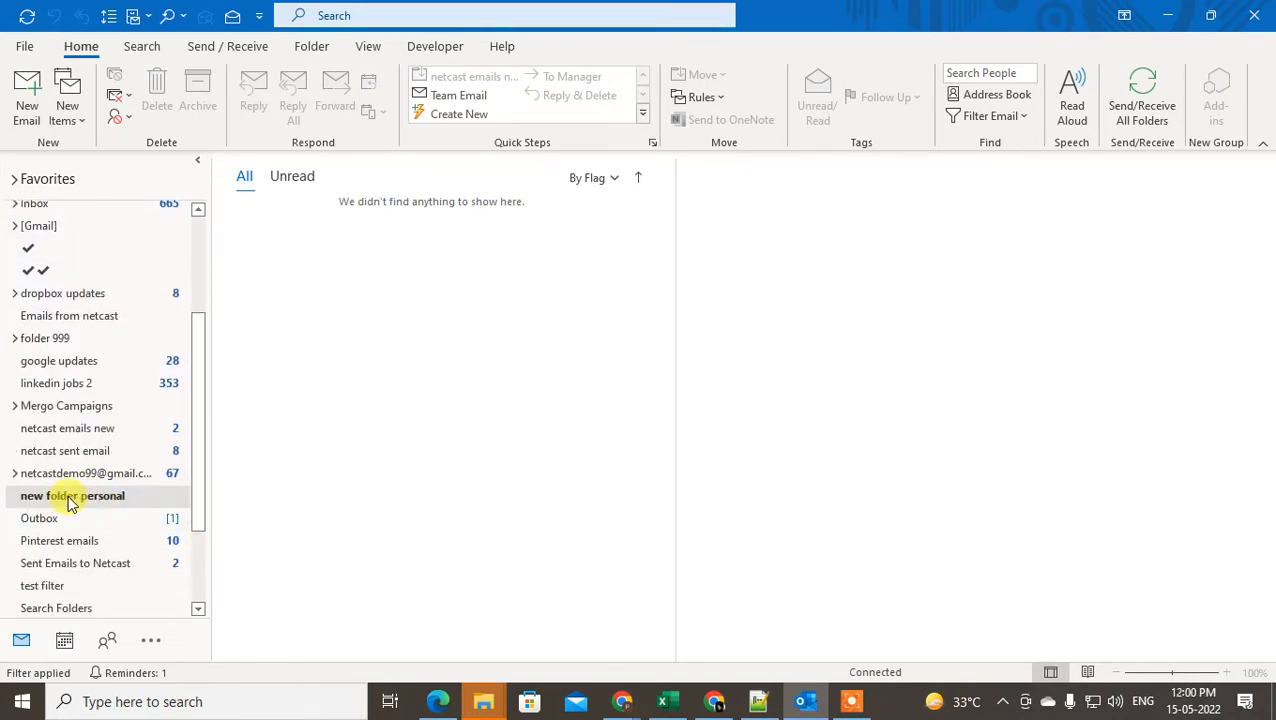
click(100, 450)
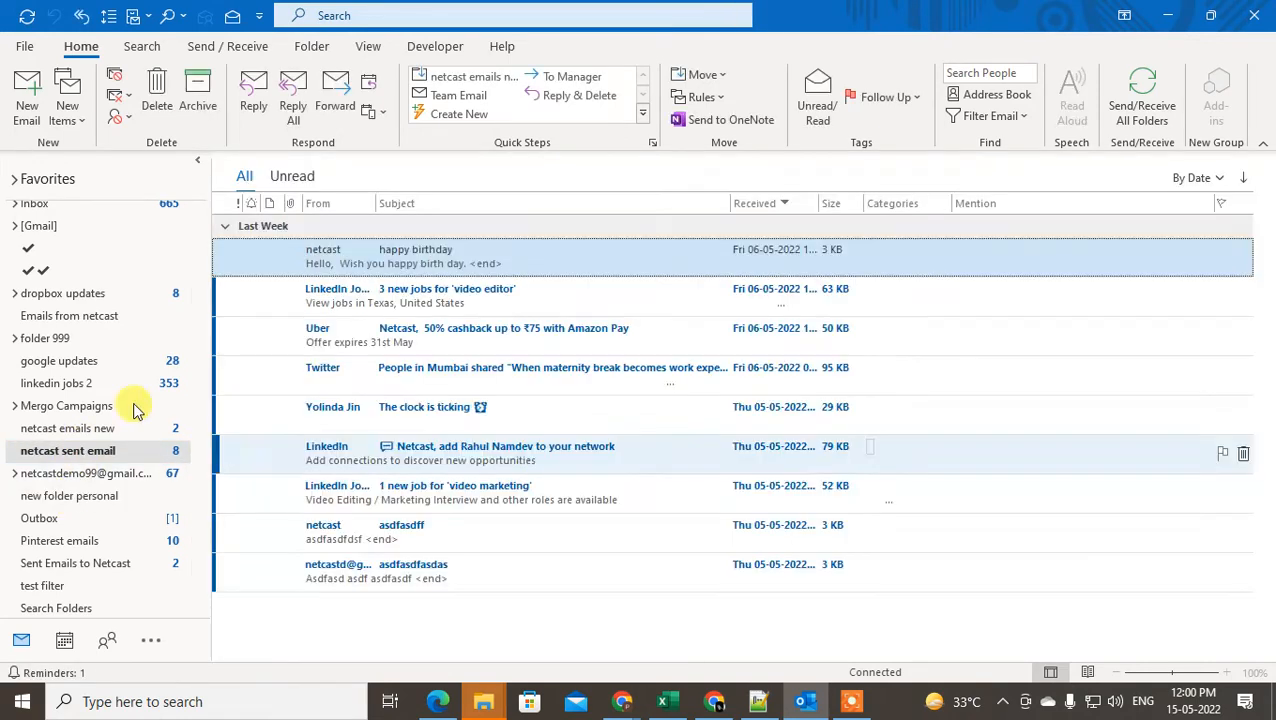
click(45, 293)
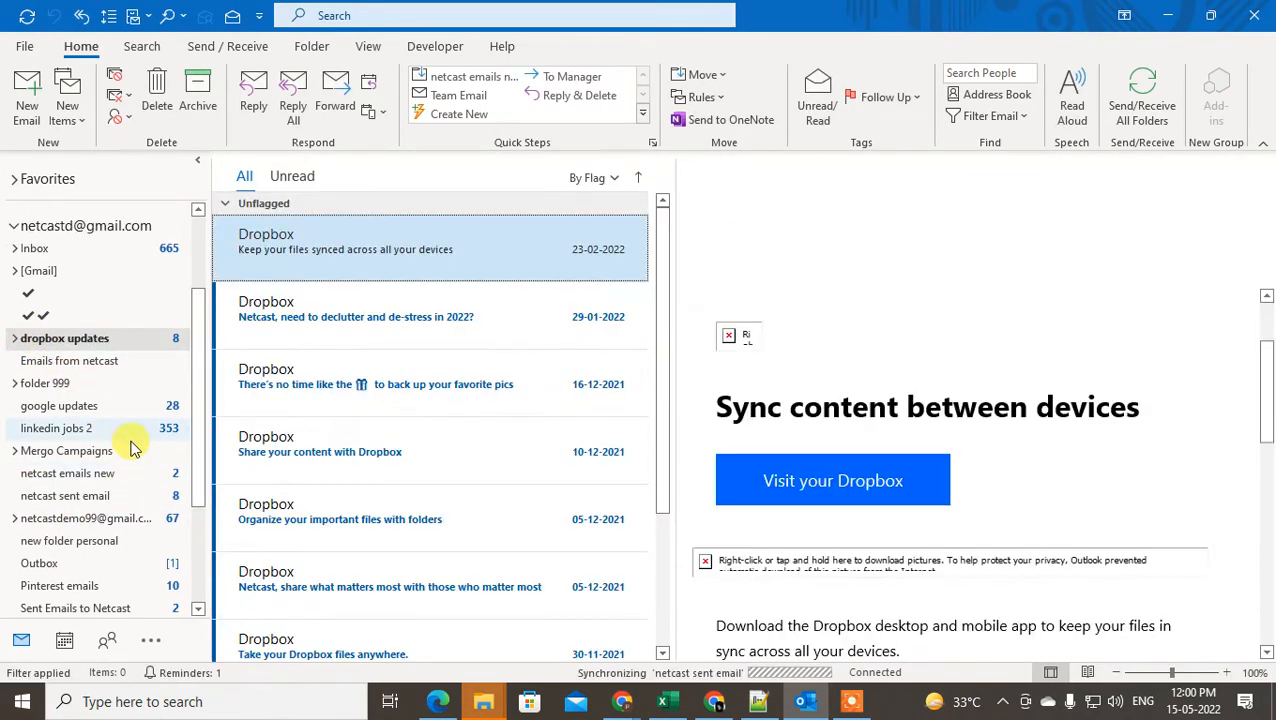
Create a subfolder named "persnol folder" inside new folder personal.
scroll(131, 444, down, 1)
click(30, 455)
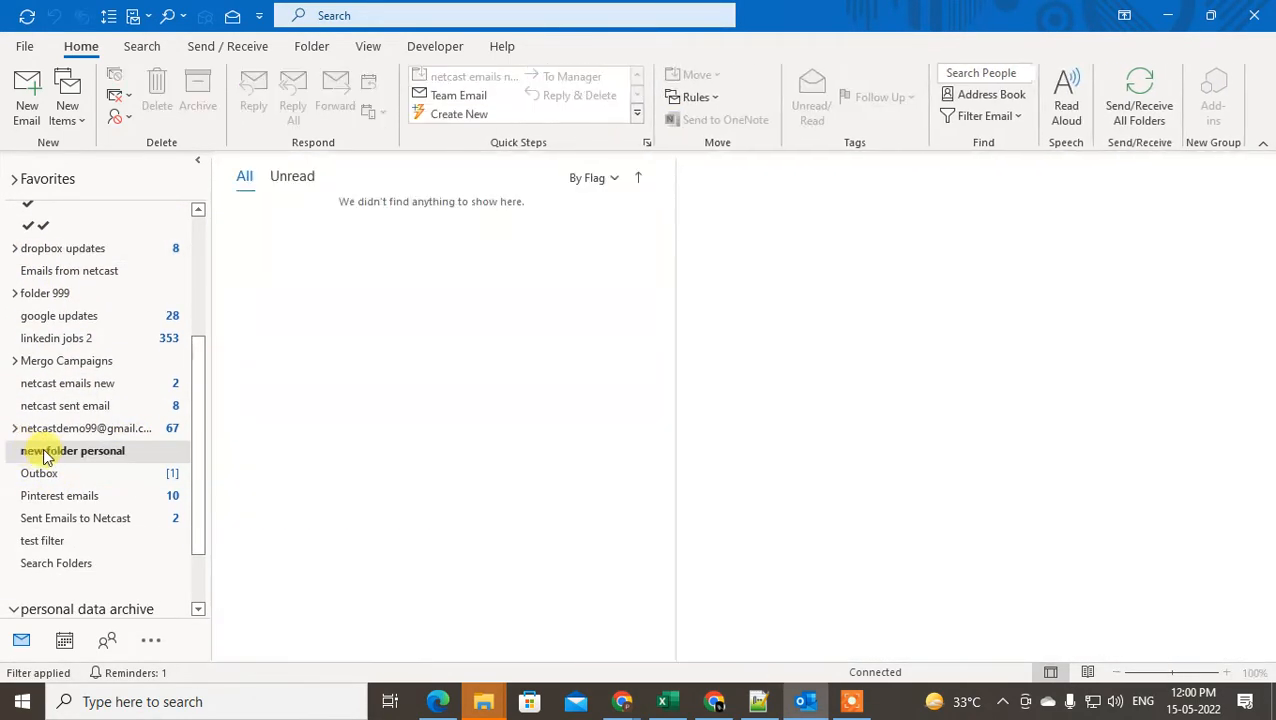
right_click(78, 456)
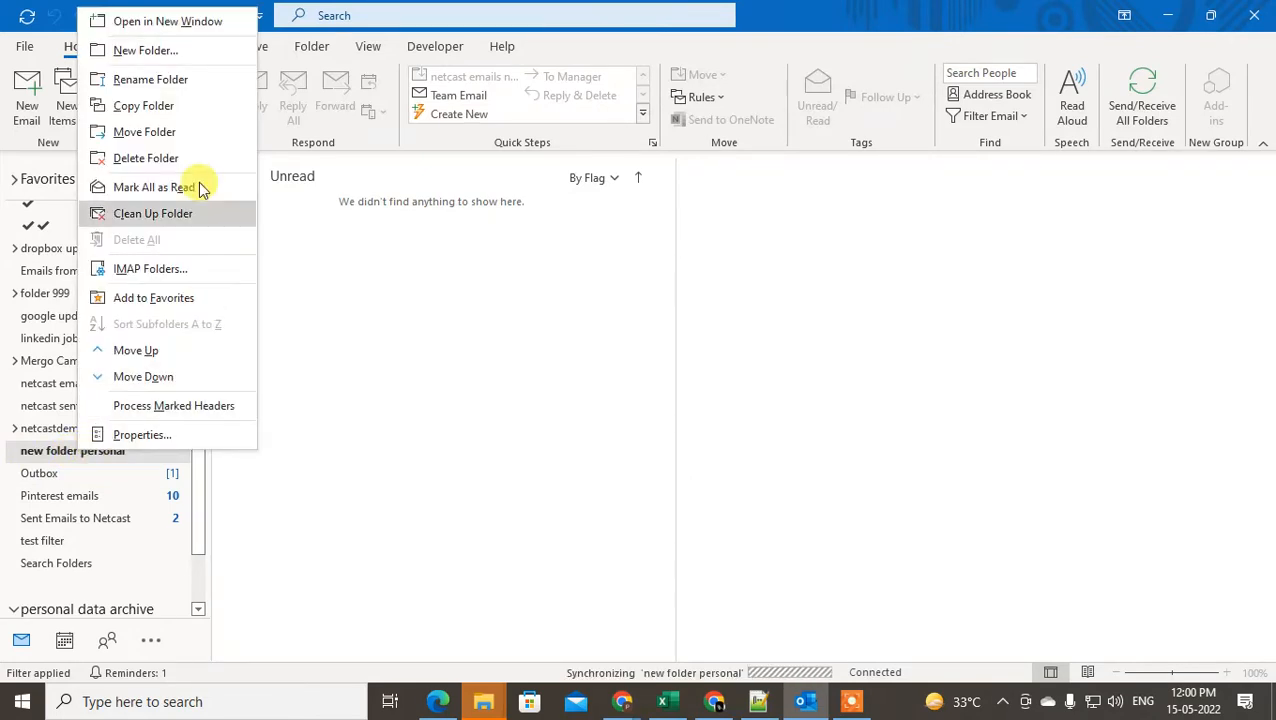
click(176, 52)
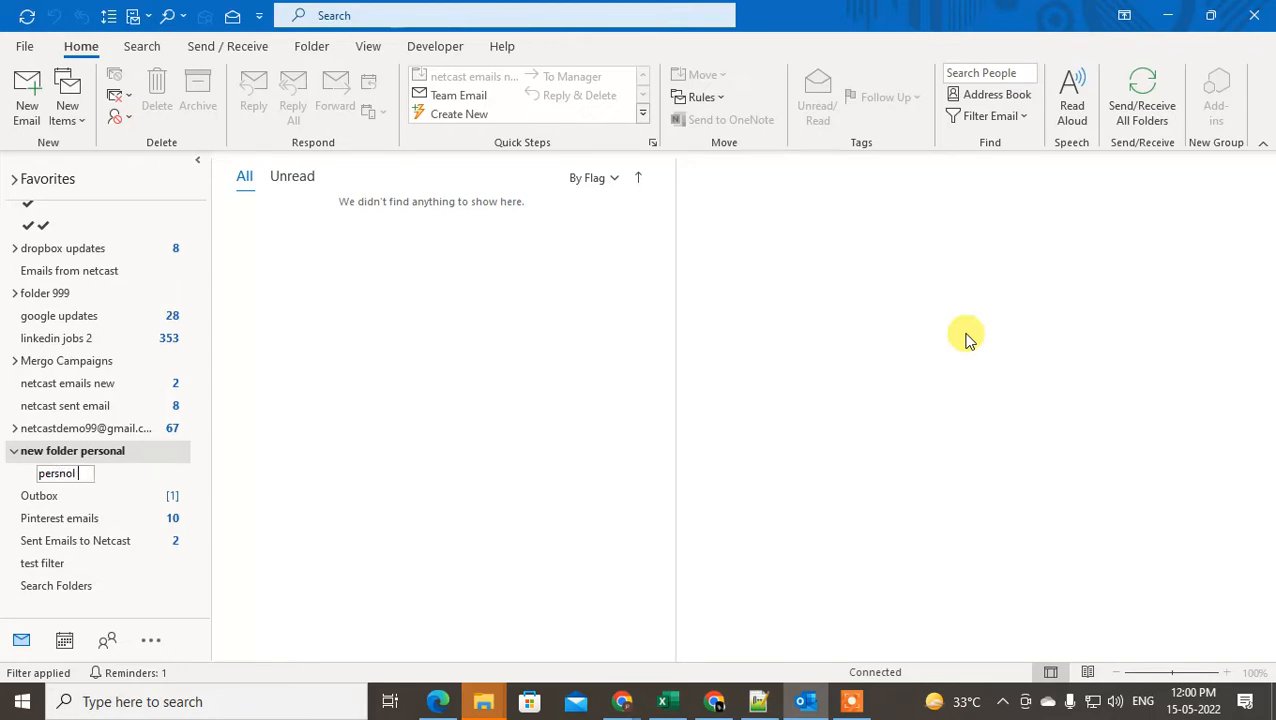
text(er)
key(Return)
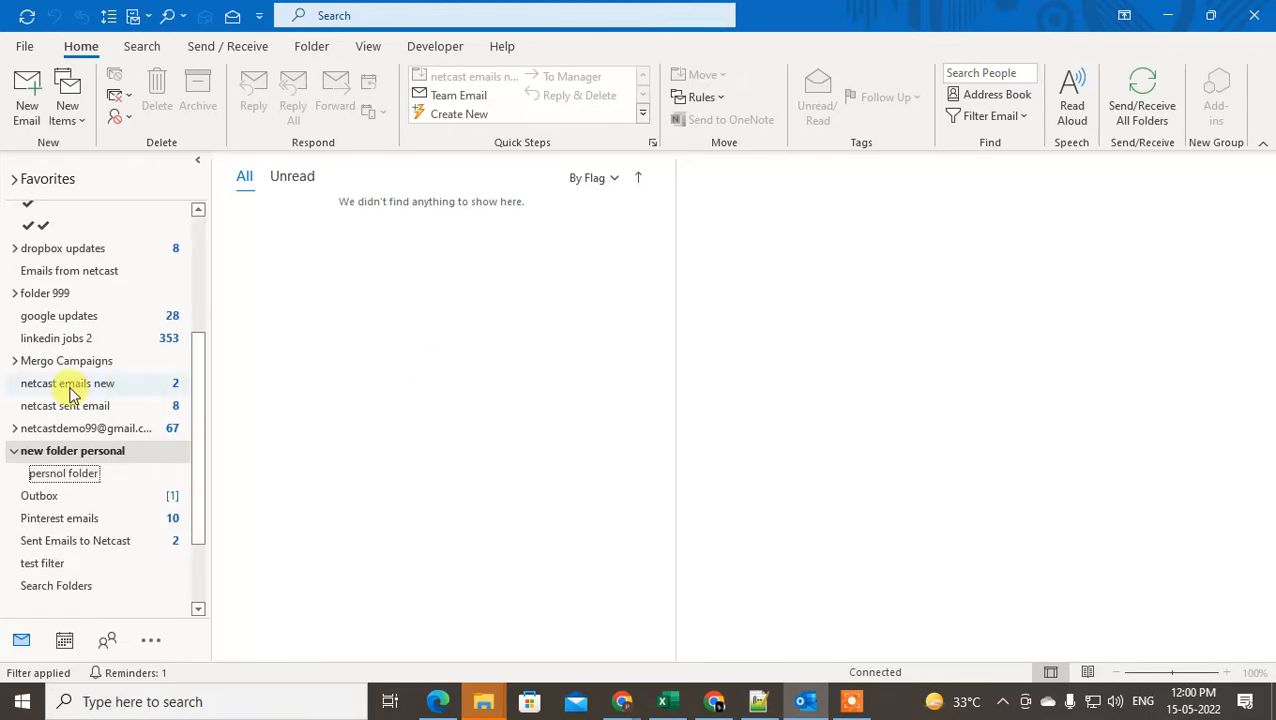
Collapse and re-expand new folder personal, and view the contents of both it and its subfolder.
click(17, 452)
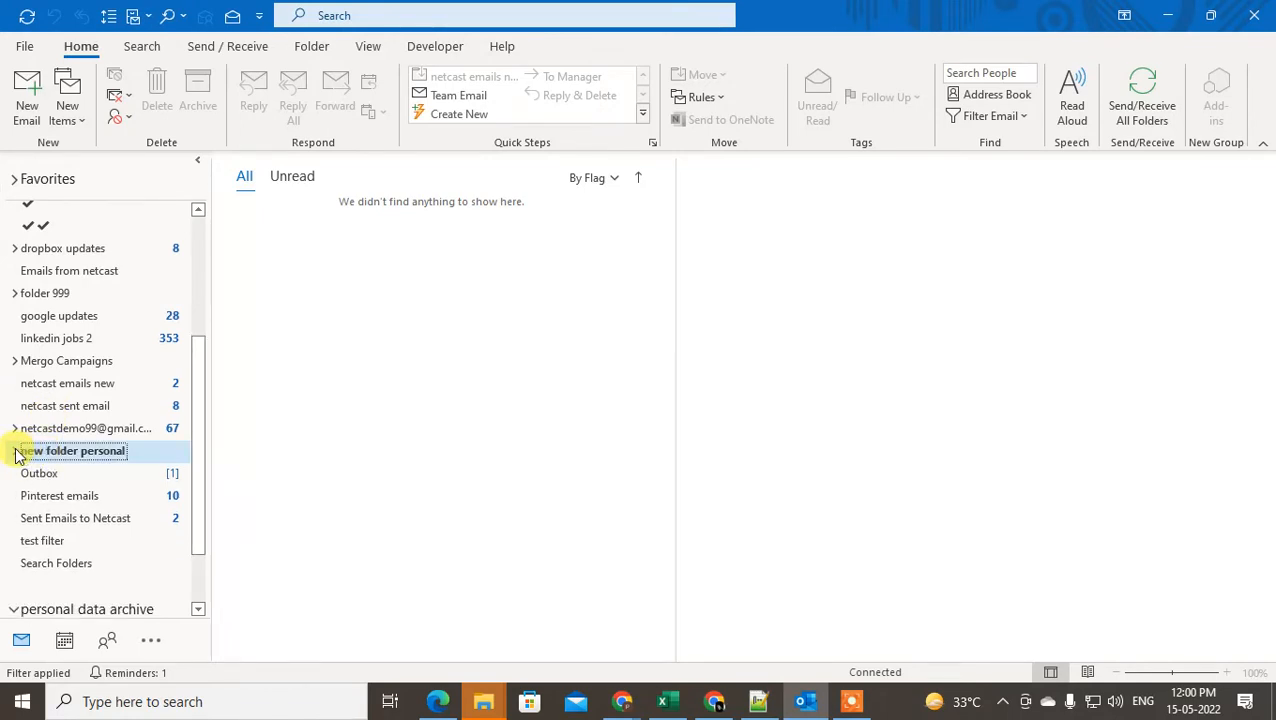
click(14, 453)
click(55, 473)
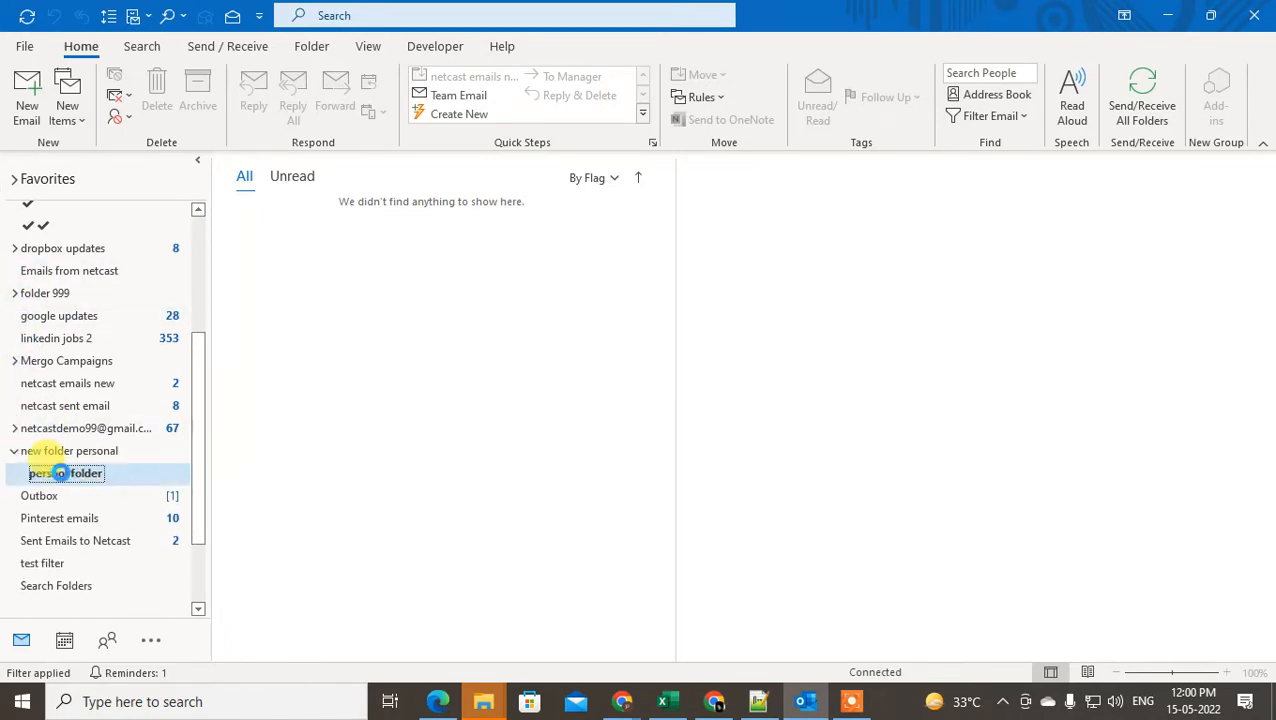
click(85, 451)
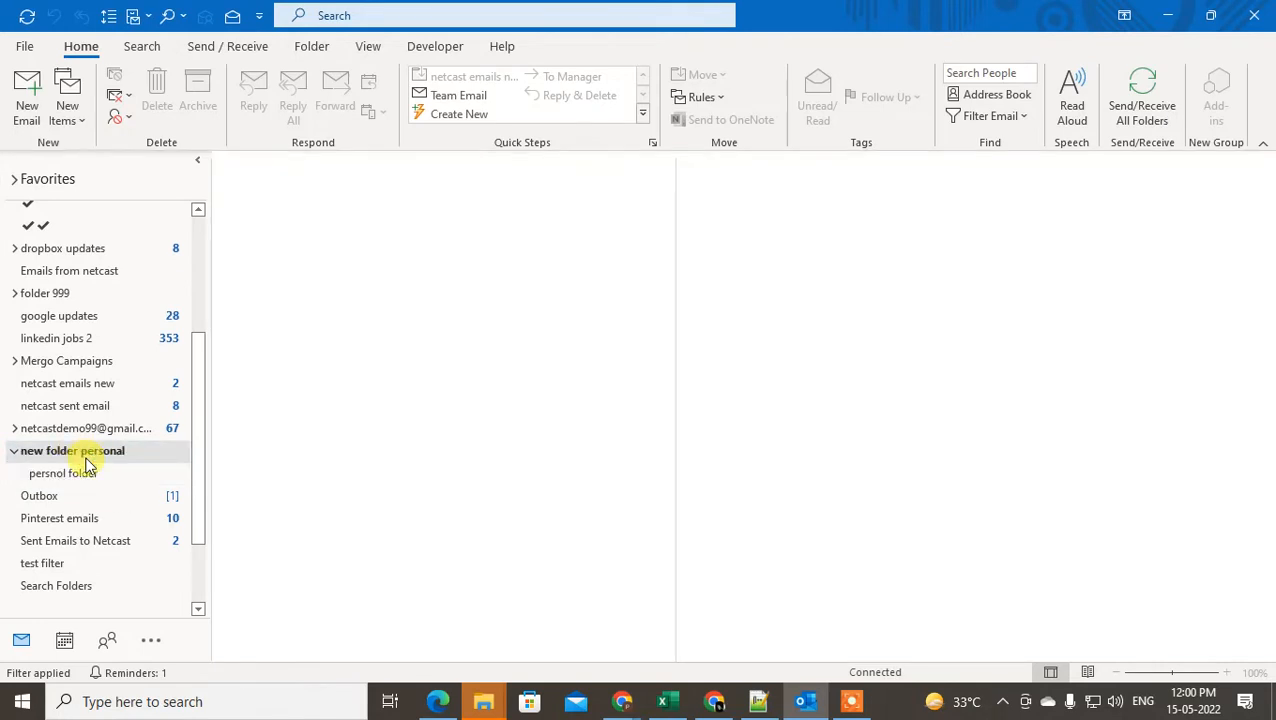
click(78, 474)
click(88, 452)
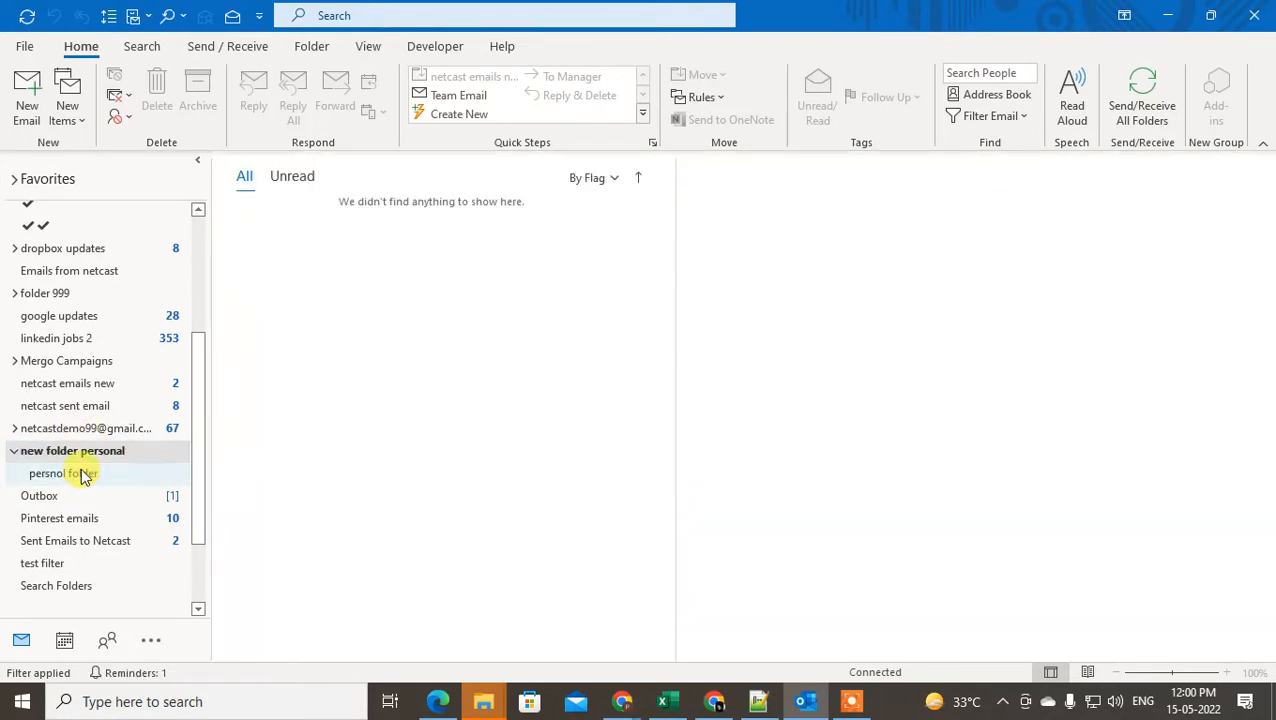
click(85, 476)
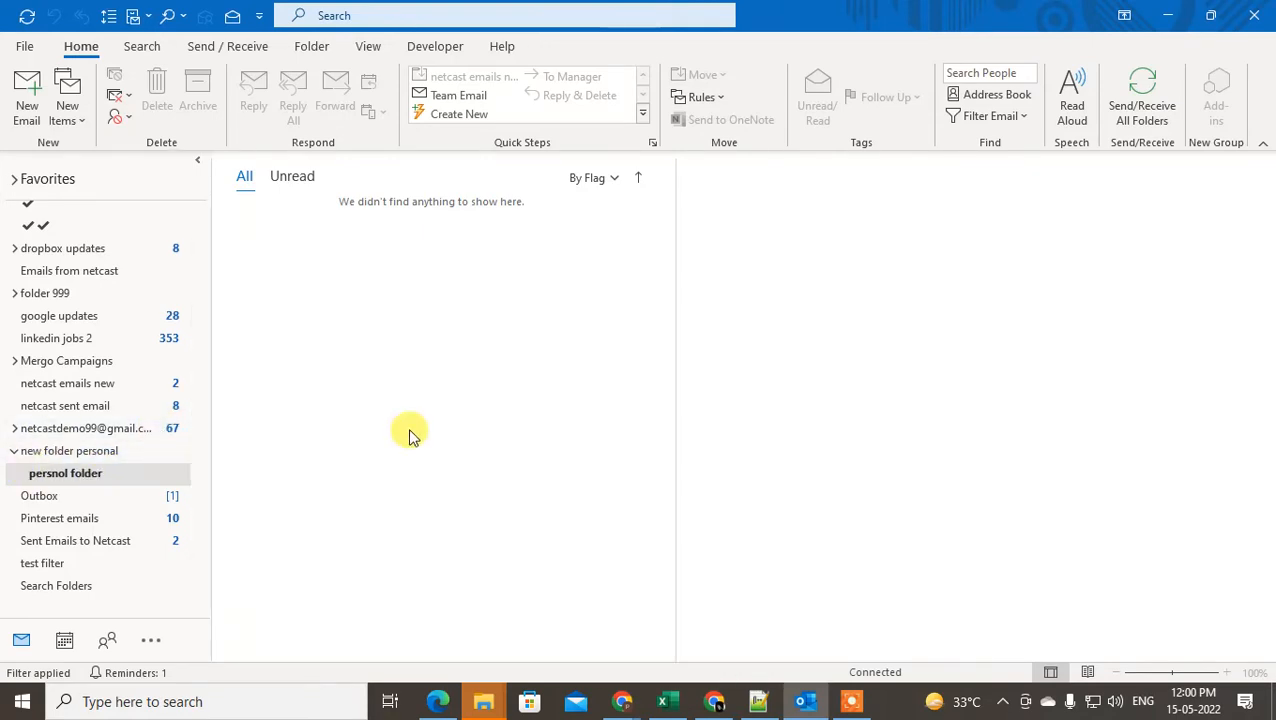
Move the Inbox's "Weekend Warrior Sale: 25% off!" email to new folder personal and LinkedIn's "SVF Entertainment" email to persnol folder.
scroll(50, 442, up, 4)
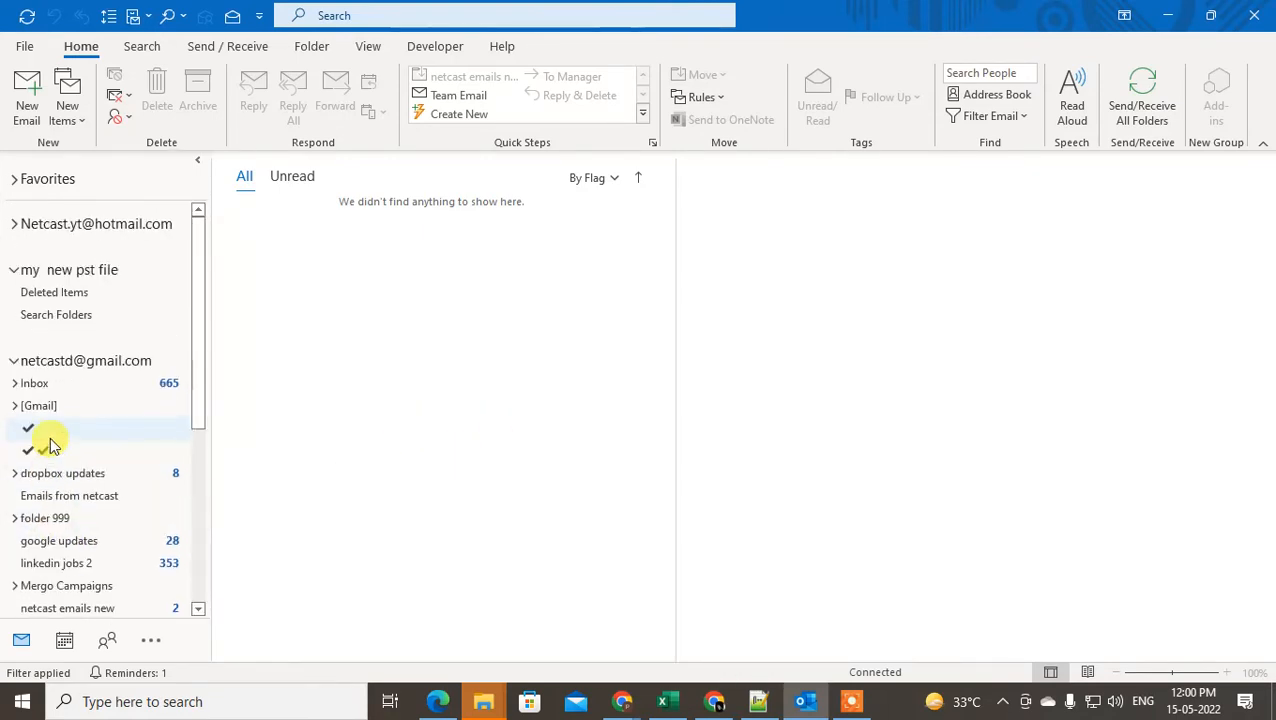
click(62, 386)
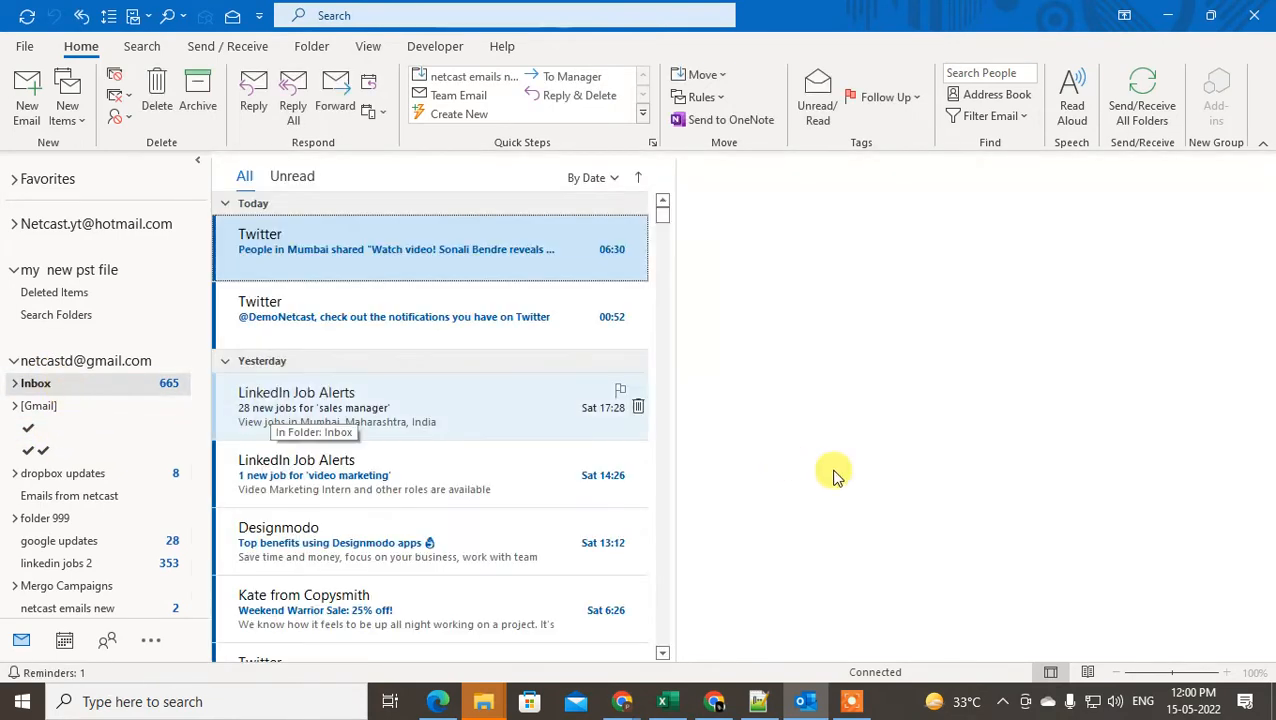
scroll(530, 407, down, 3)
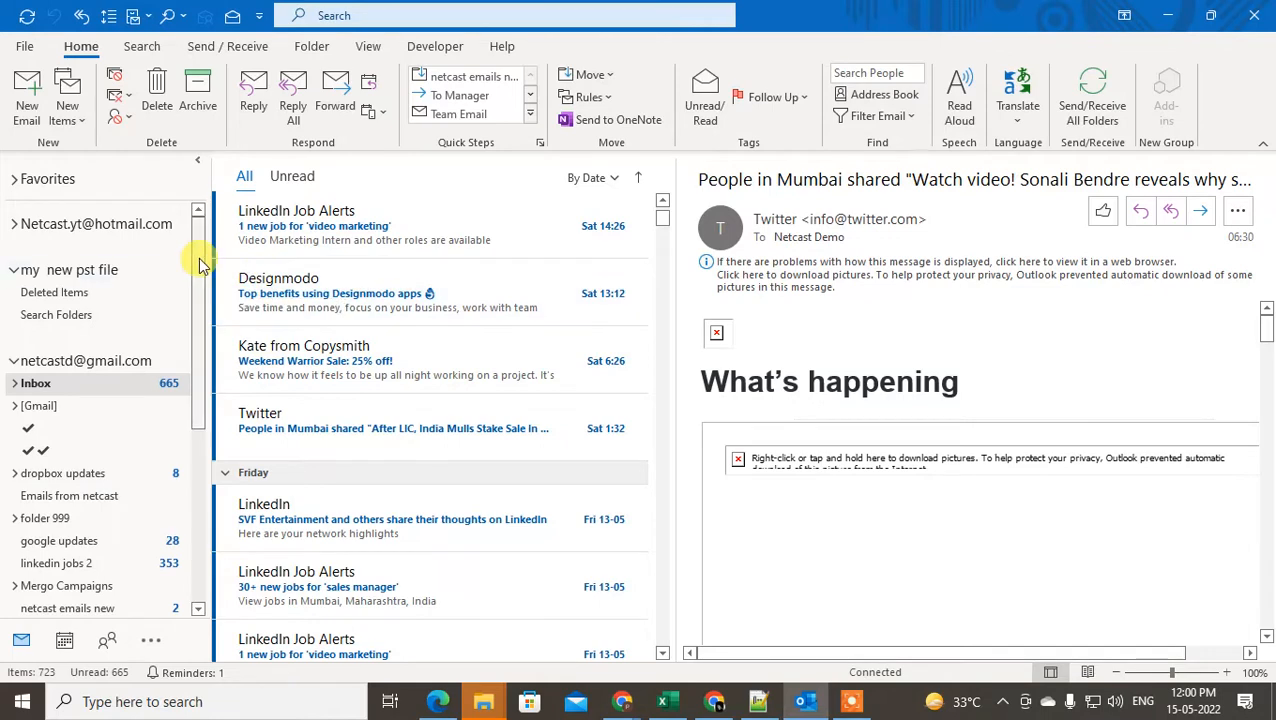
drag(199, 256, 198, 362)
scroll(37, 313, up, 3)
drag(199, 250, 201, 355)
scroll(199, 365, down, 2)
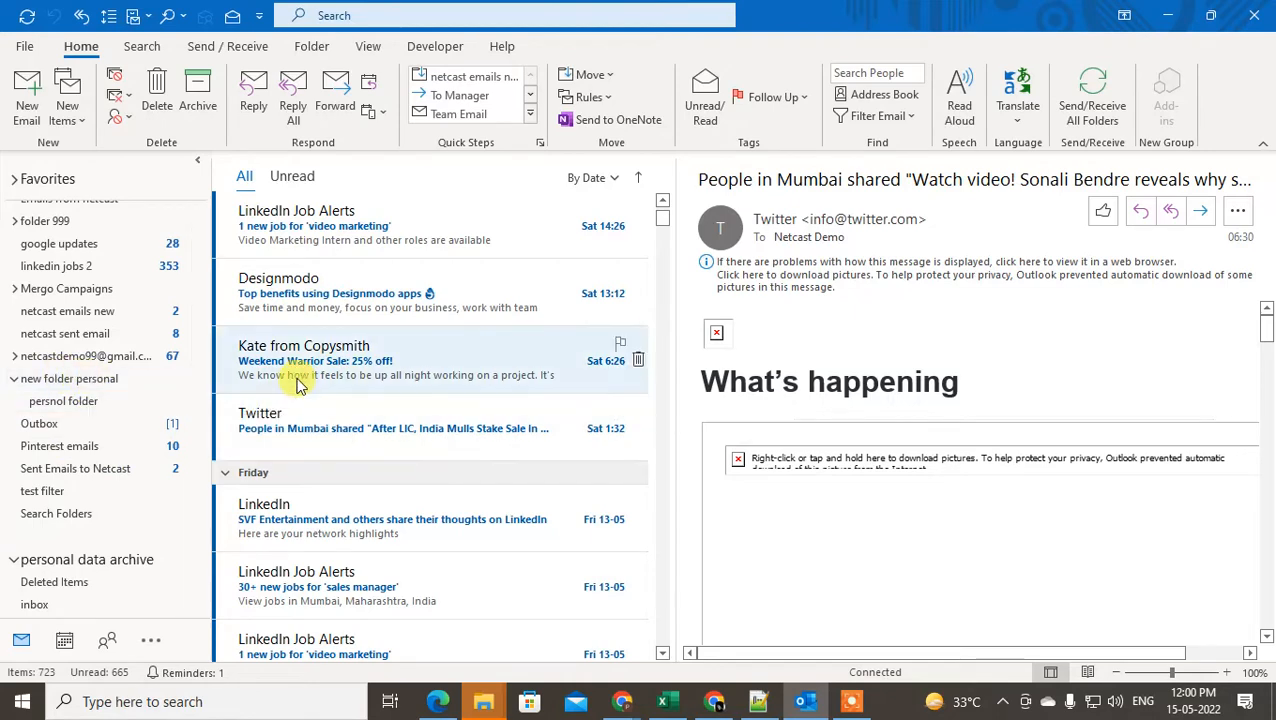
drag(298, 372, 72, 386)
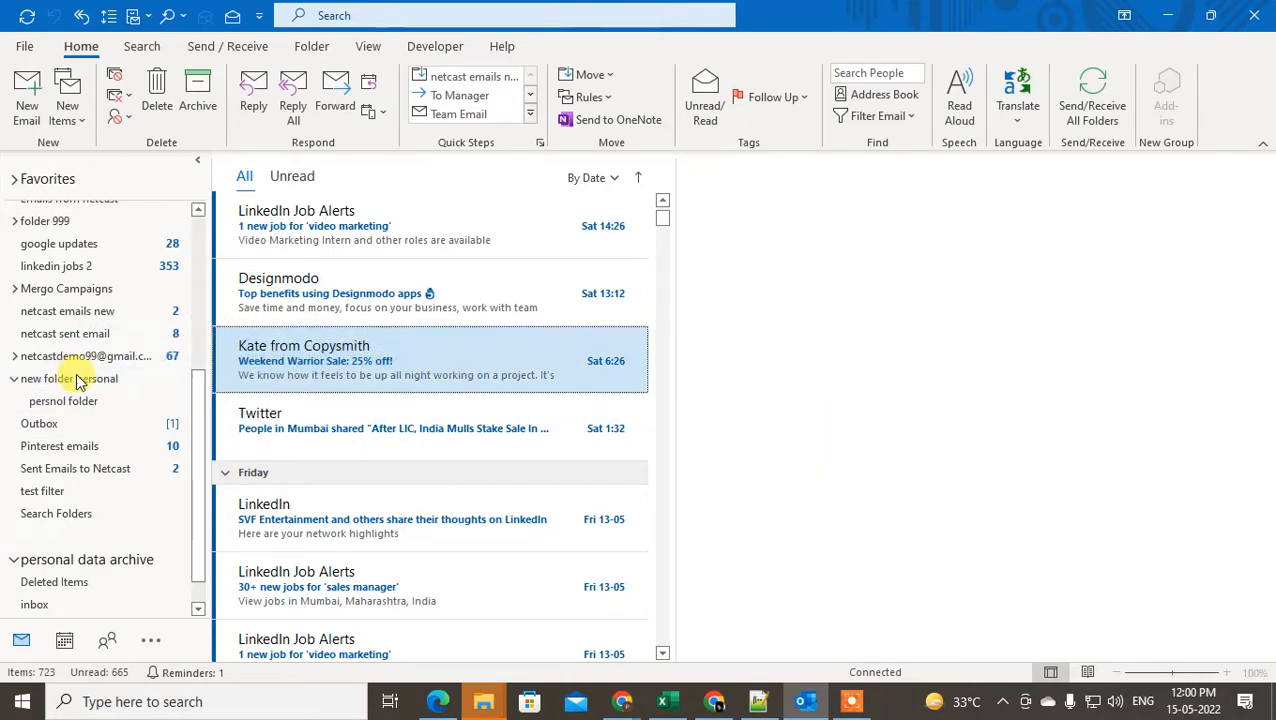
drag(322, 466, 58, 405)
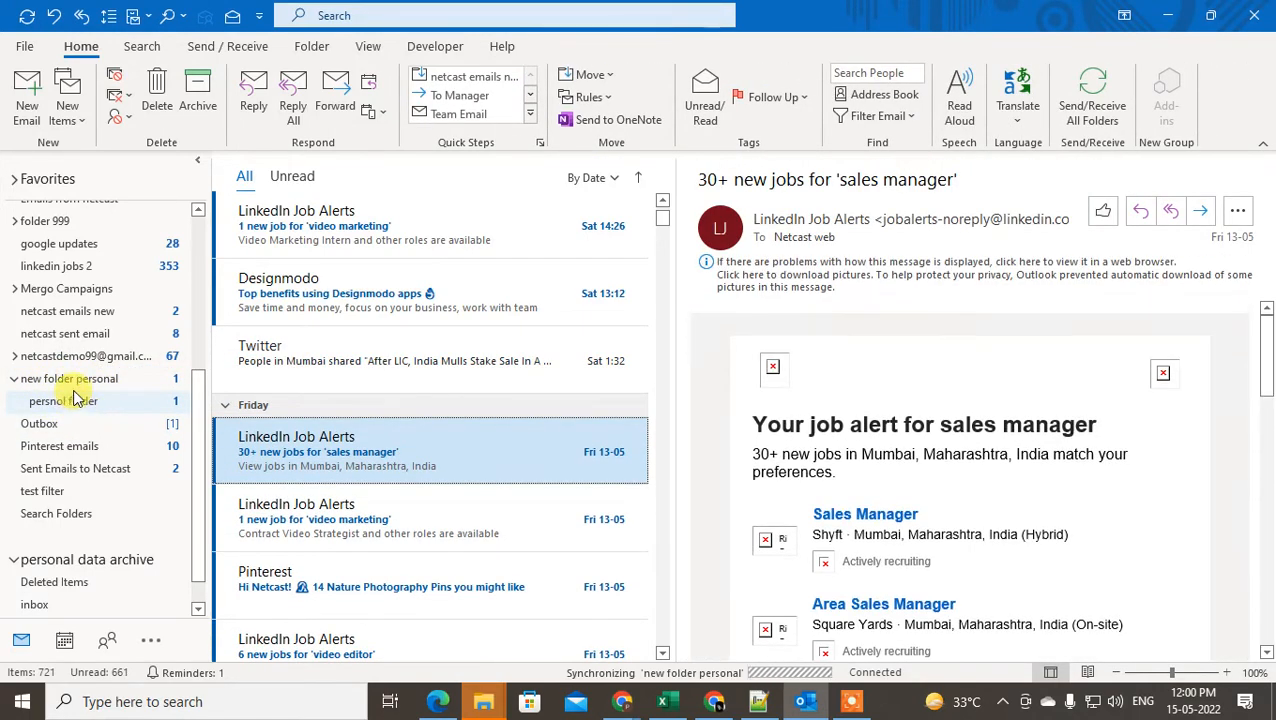
Select the consecutive Friday emails from "1 new job for 'video marketing'" through The Drop by CloudApp.
click(327, 514)
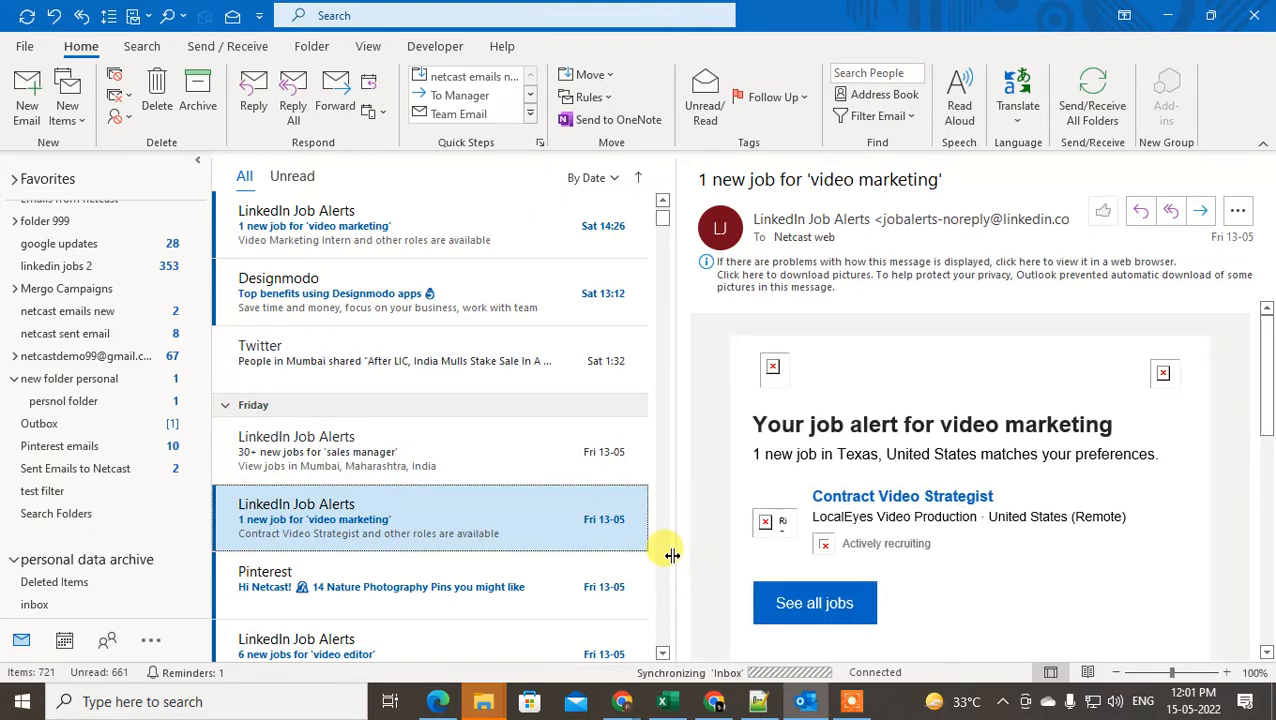
key(shift+Down)
key(shift+Down)
key(shift+Down)
key(shift+Down)
key(shift+Down)
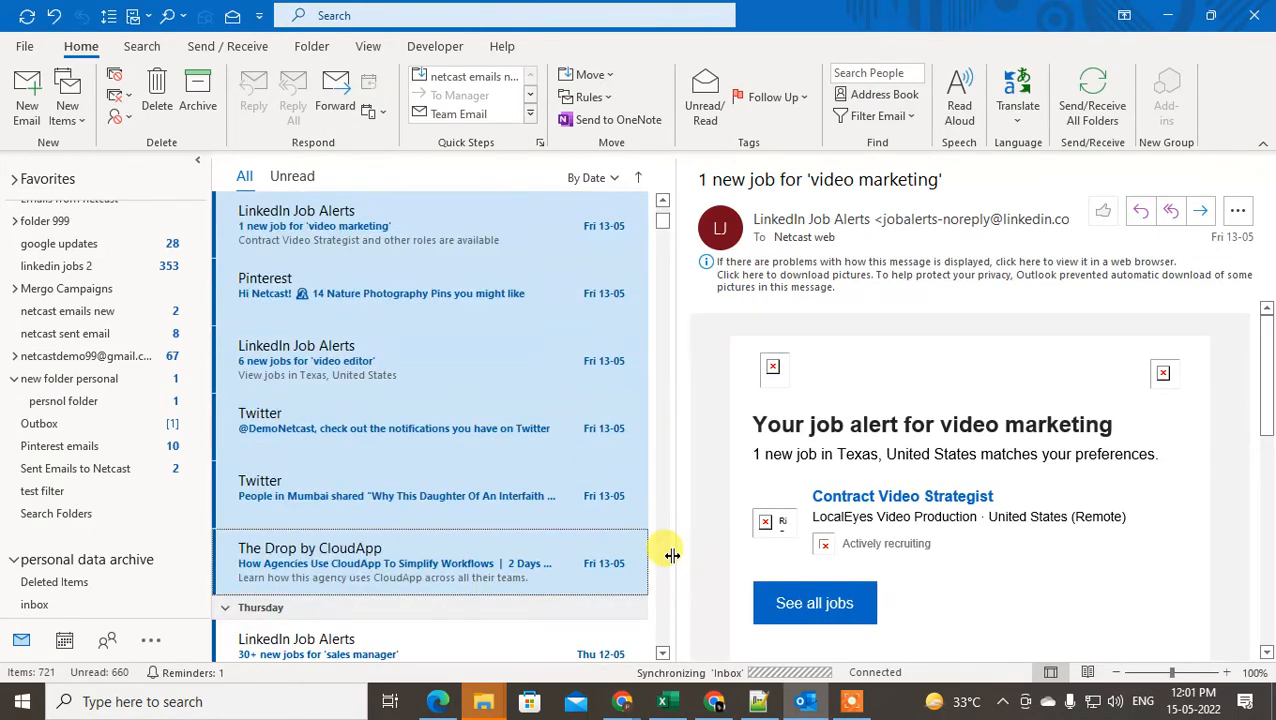
Select a longer consecutive run from Friday's "1 new job for 'video marketing'" email through Thursday's PayPal statement, and clear that selection.
scroll(405, 464, up, 2)
click(428, 324)
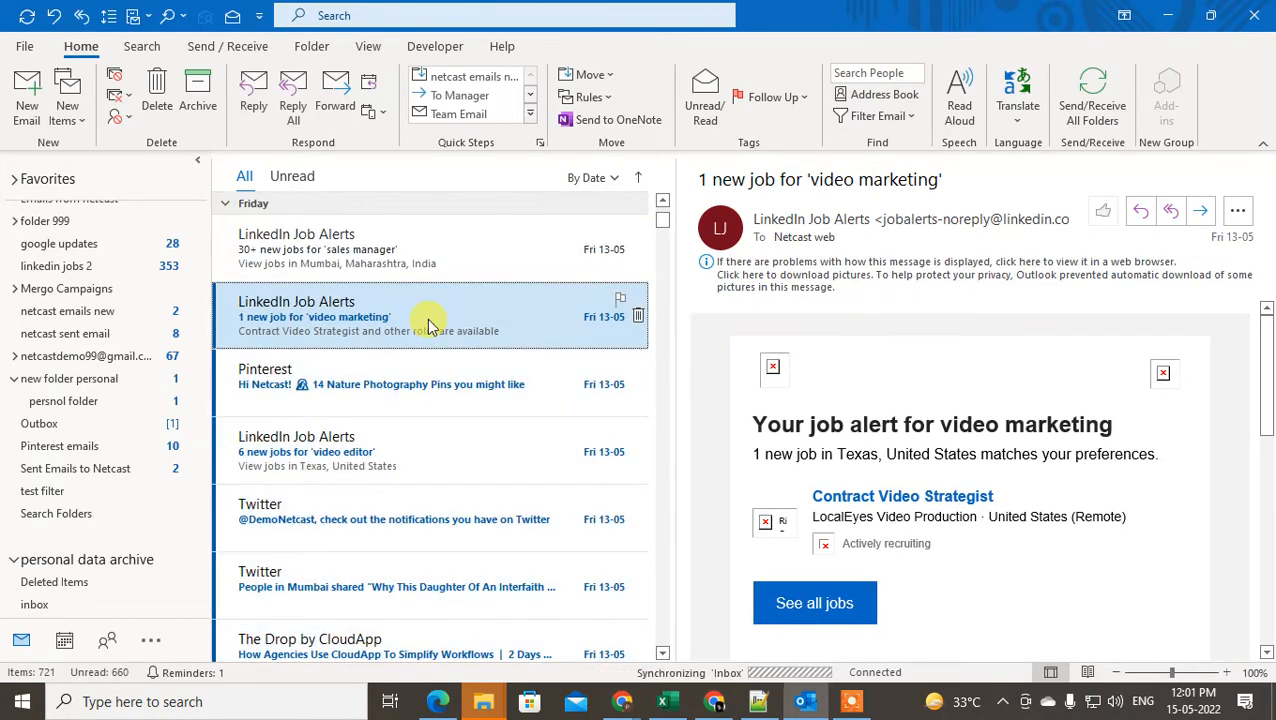
key(shift+Down)
key(shift+Down)
key(shift+Down)
key(shift+Down)
key(shift+Down)
key(shift+Down)
key(shift+Down)
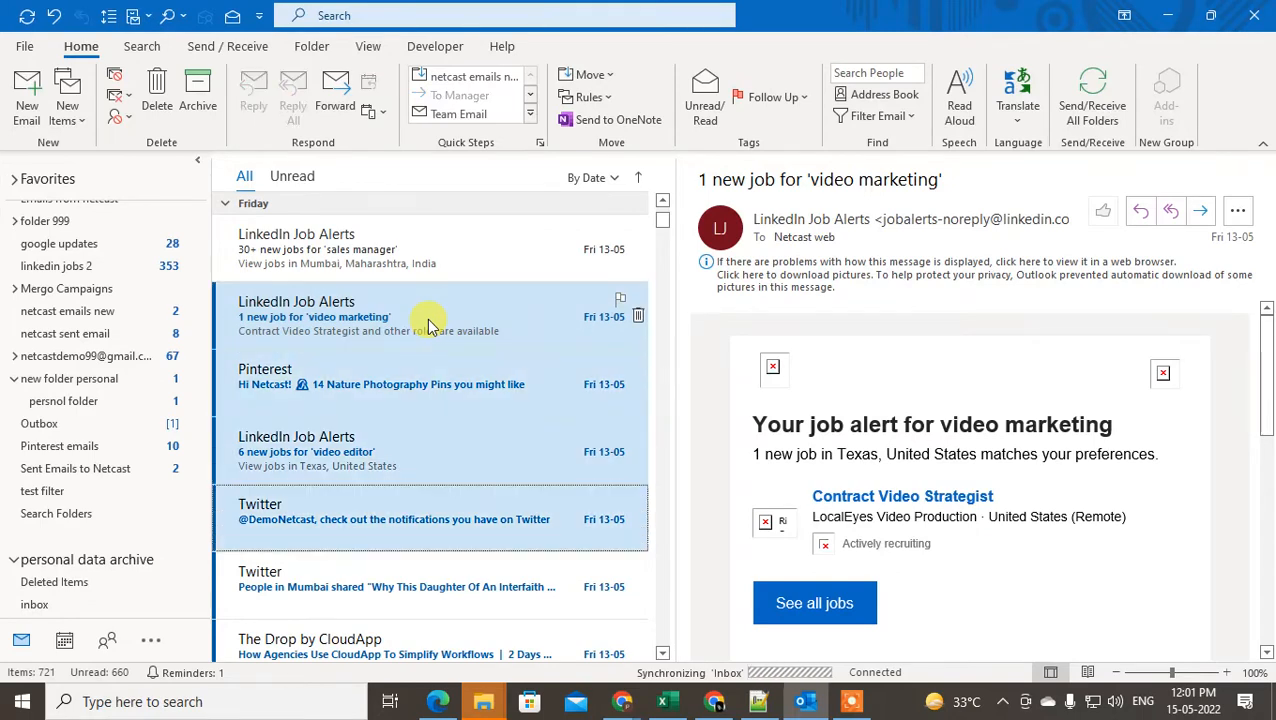
key(shift+Down)
key(shift+Down)
key(shift+Down)
key(shift+Down)
key(shift+Down)
key(shift+Down)
key(shift+Down)
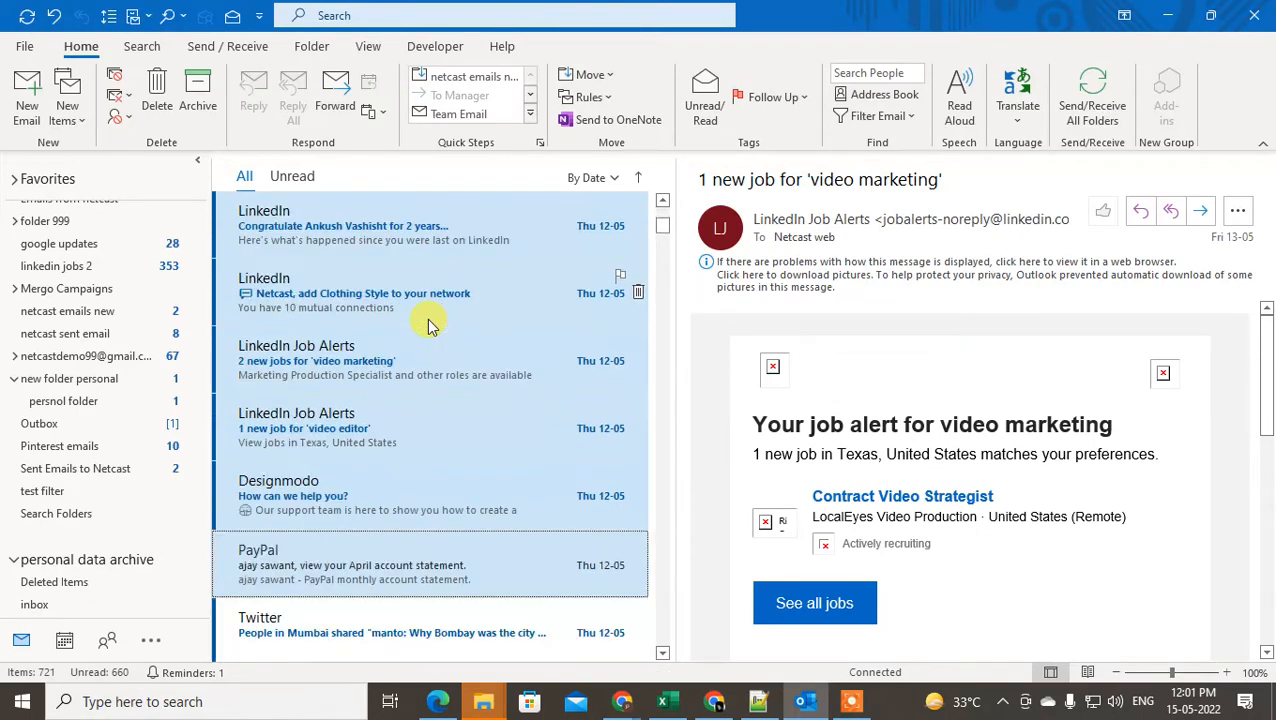
click(476, 355)
Move Twitter's Friday notifications email, the CloudApp email, LinkedIn's congratulation email and Thursday's "2 new jobs for 'video marketing'" alert together to persnol folder.
scroll(518, 484, up, 5)
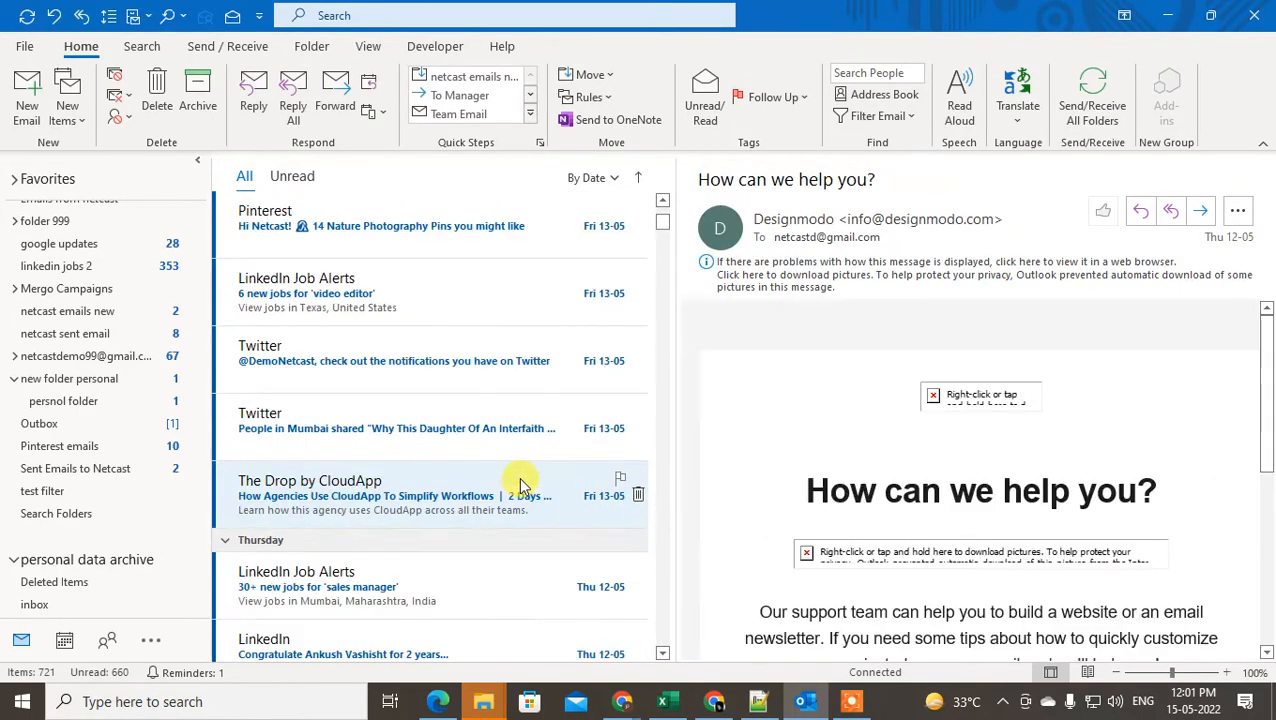
click(483, 388)
ctrl+click(413, 484)
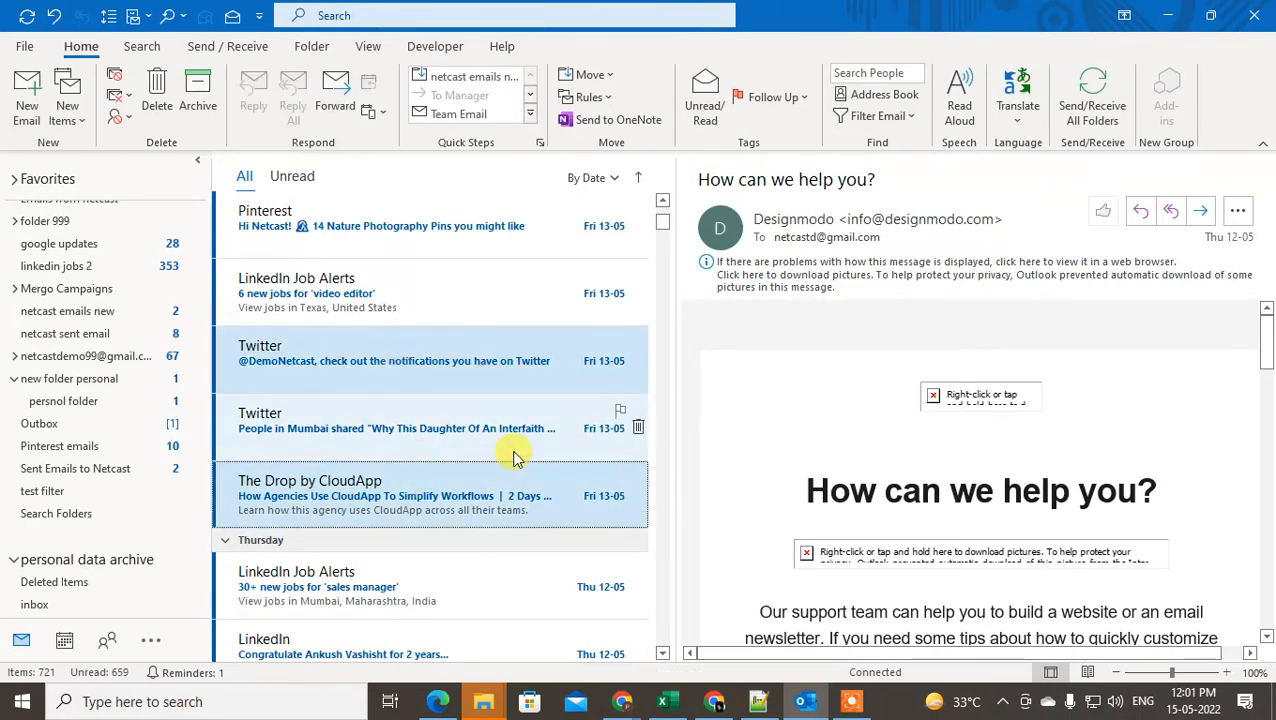
scroll(513, 455, down, 2)
ctrl+click(410, 515)
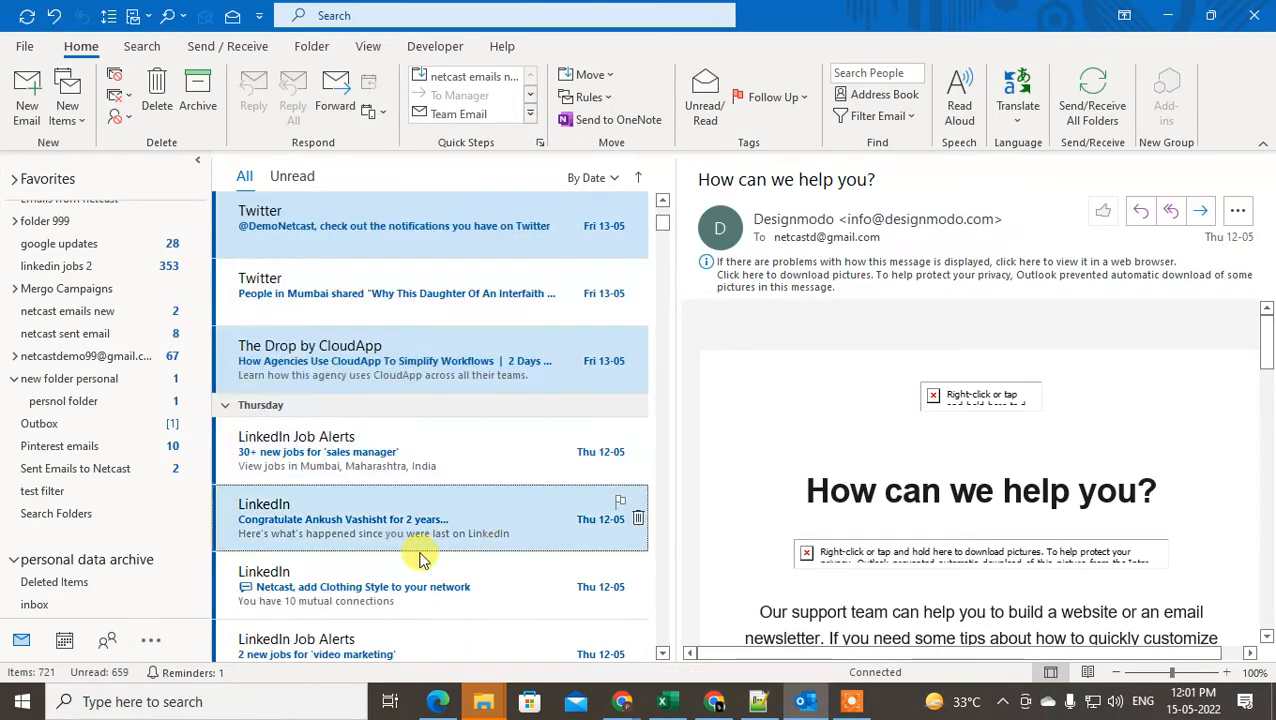
scroll(418, 487, down, 1)
ctrl+click(561, 607)
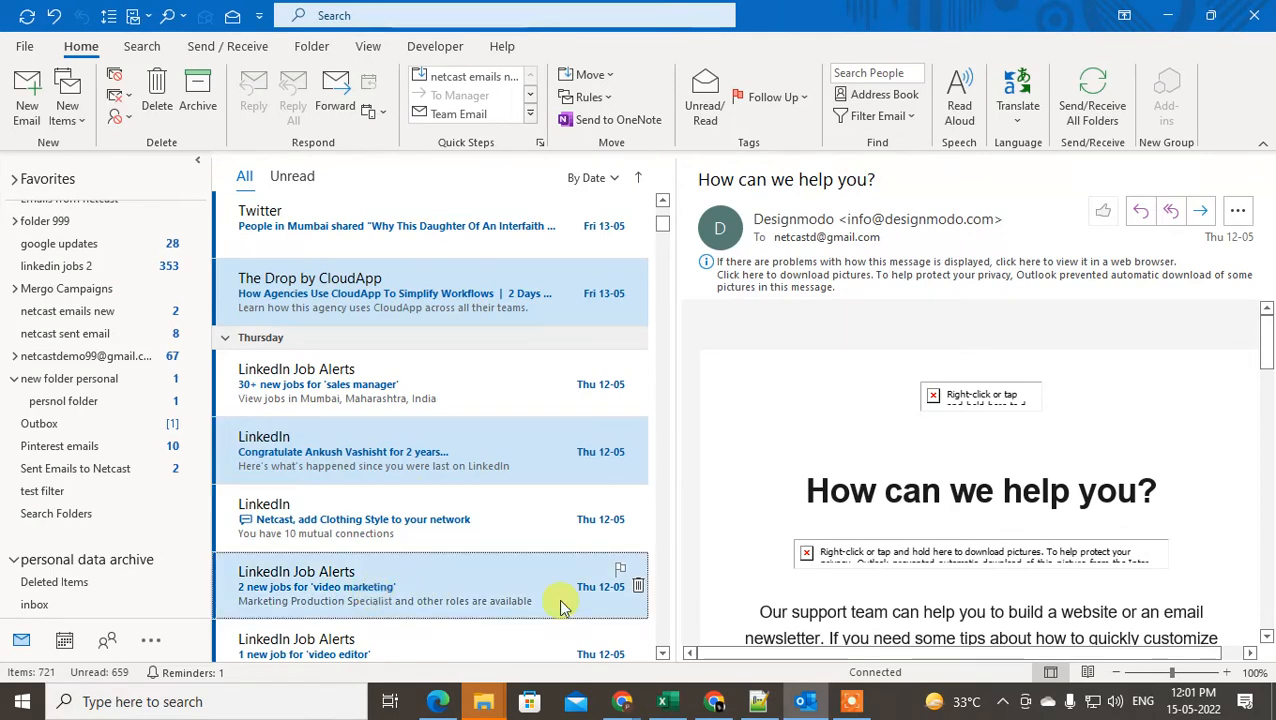
scroll(480, 500, up, 2)
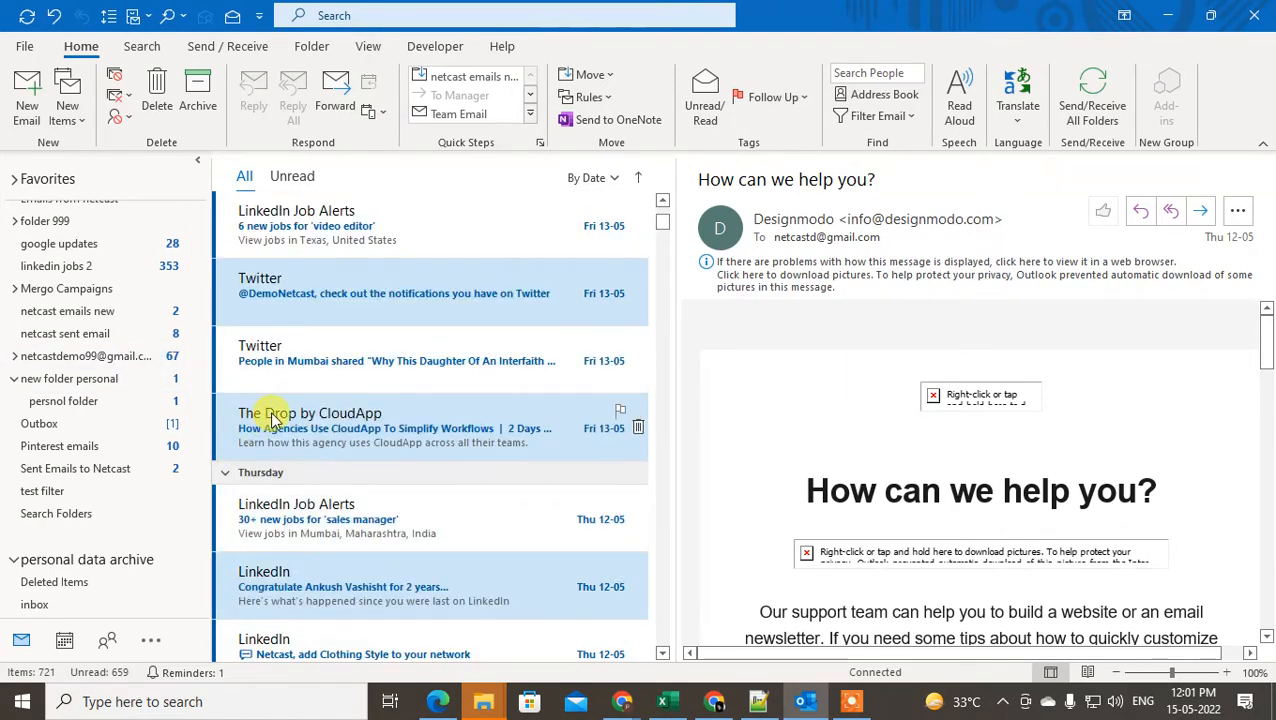
drag(272, 420, 80, 410)
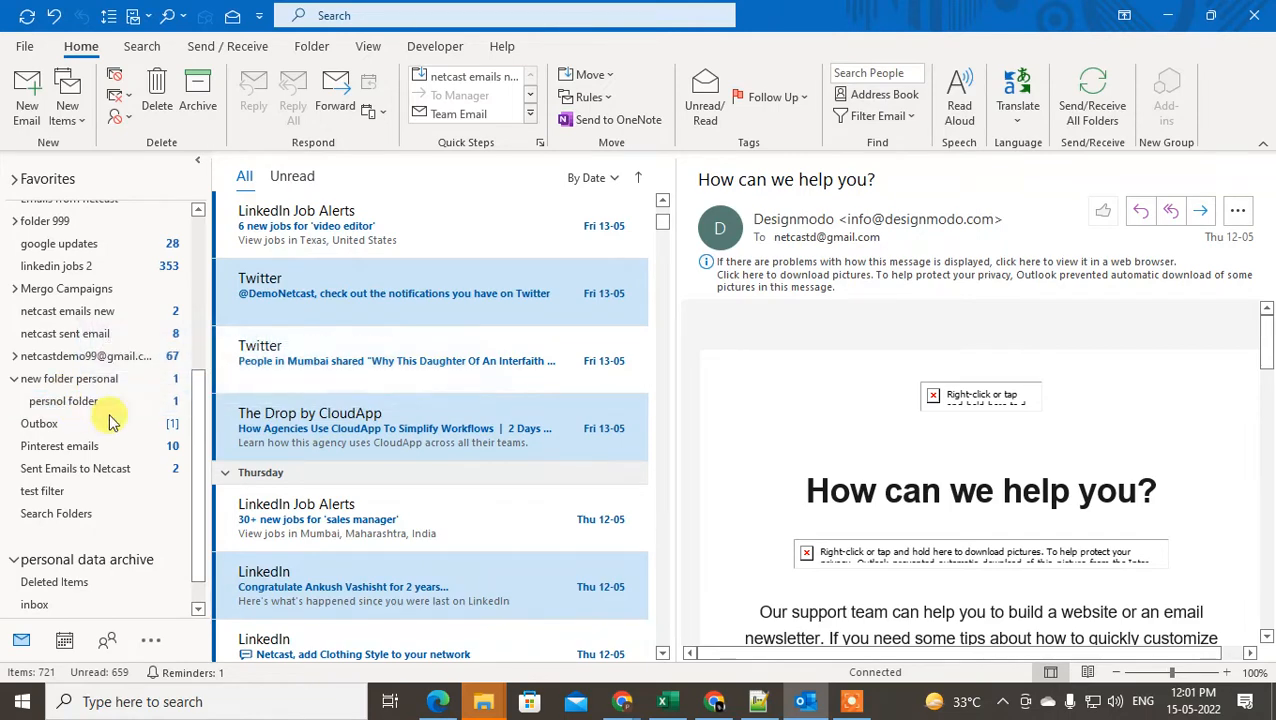
scroll(587, 495, up, 3)
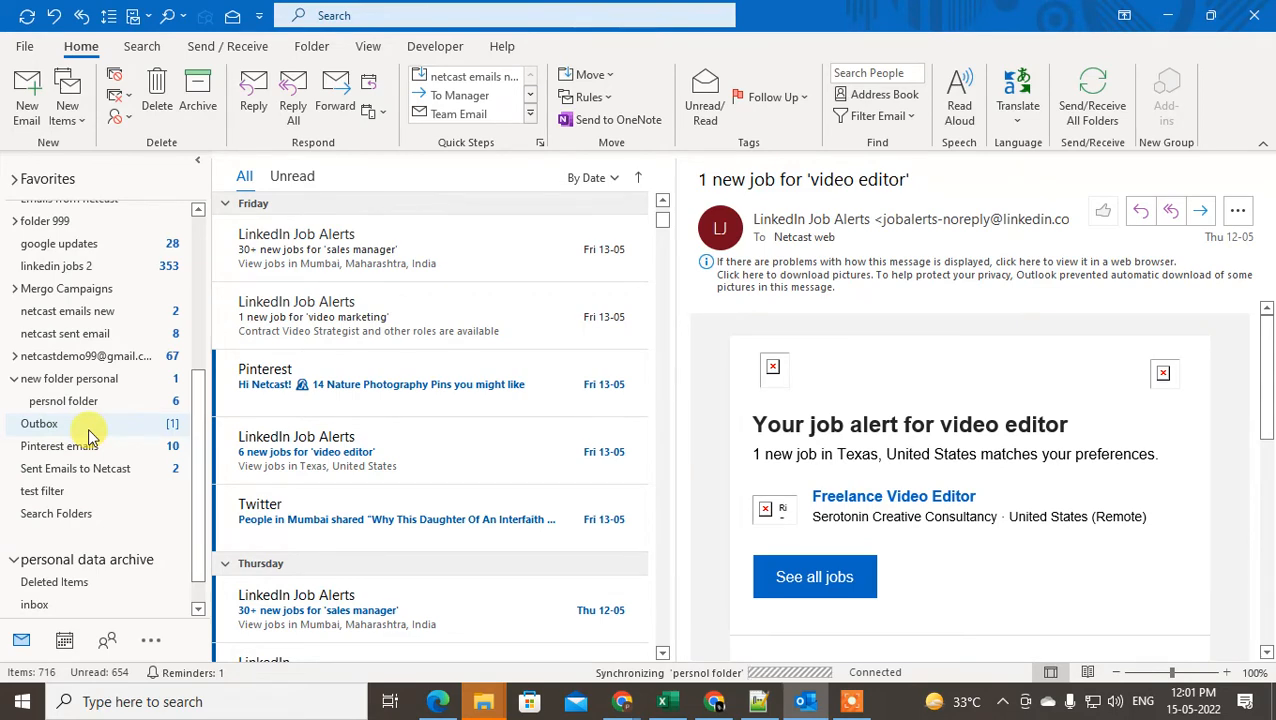
scroll(88, 430, up, 3)
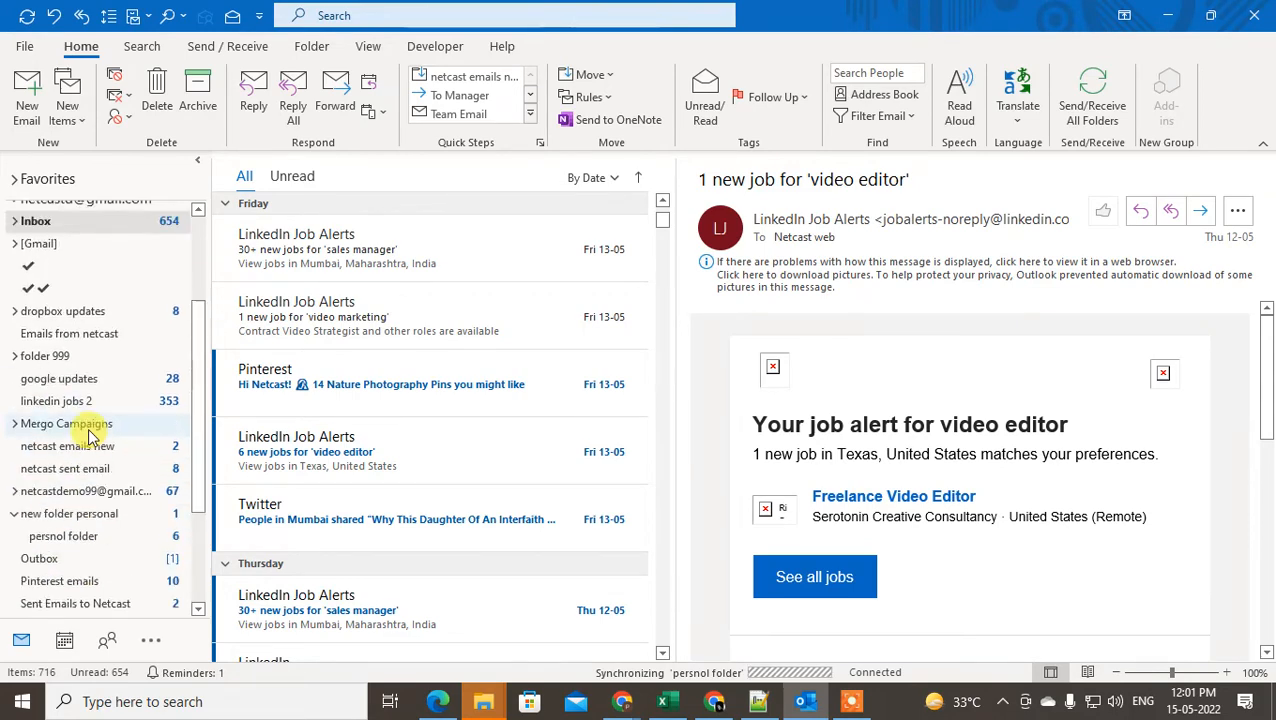
click(142, 47)
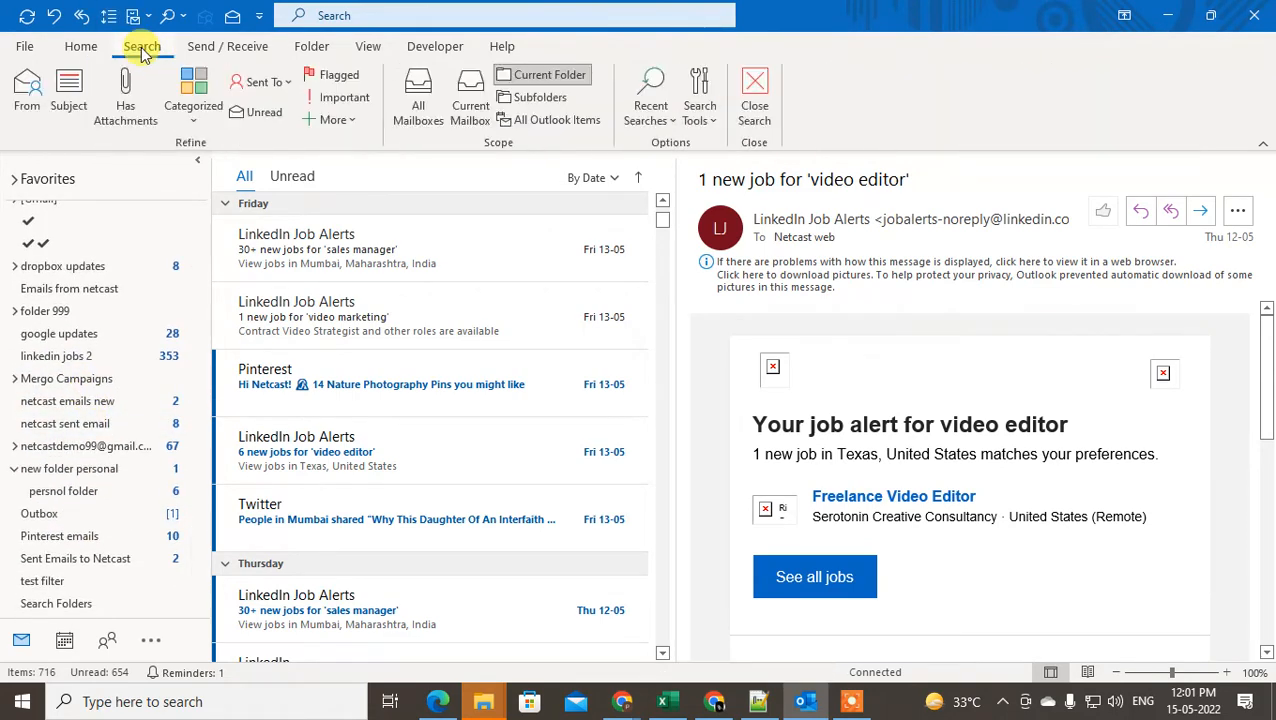
click(80, 47)
click(70, 124)
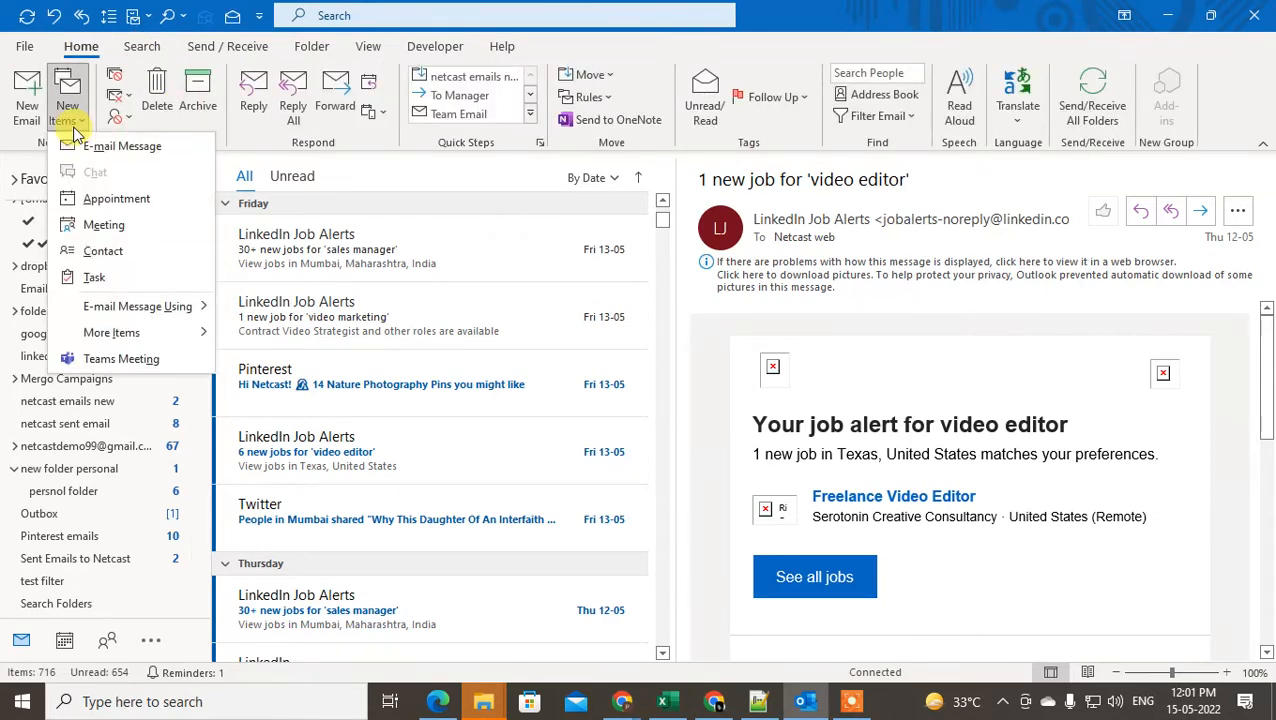
click(223, 130)
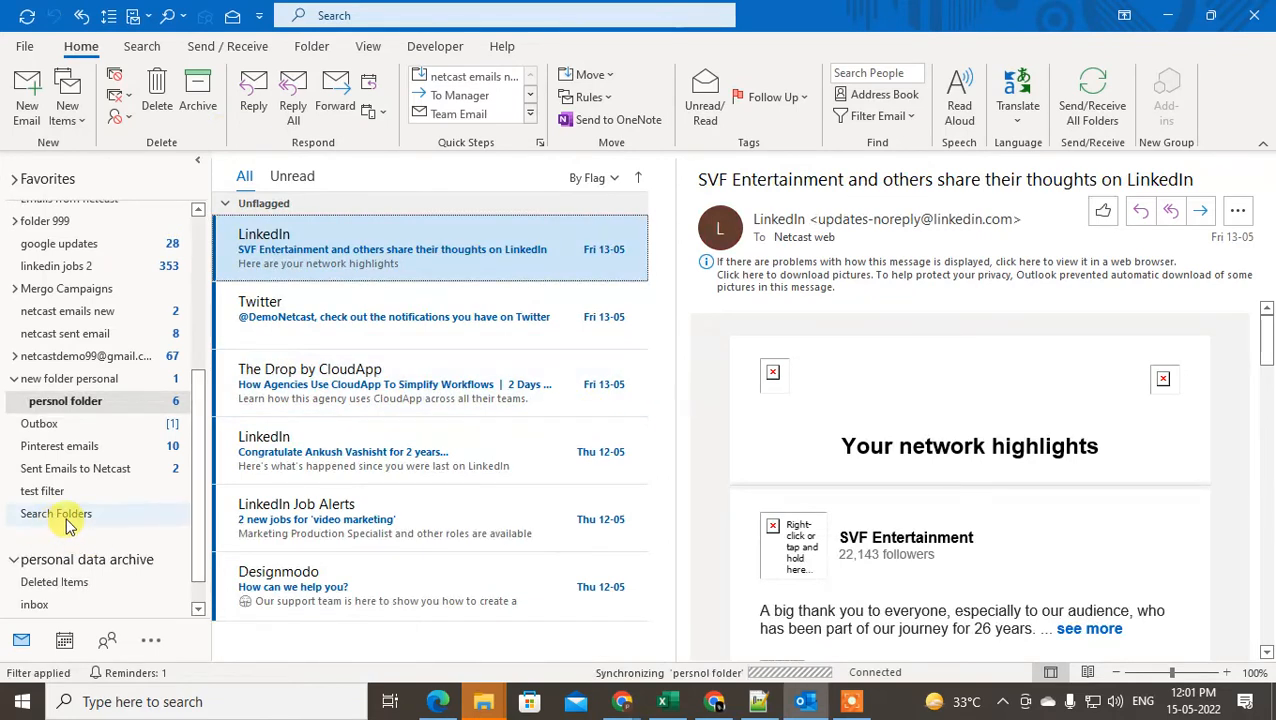
Start a new search folder under the mail account's Search Folders, using the "Create a custom Search Folder" type, and open its definition.
scroll(100, 485, down, 1)
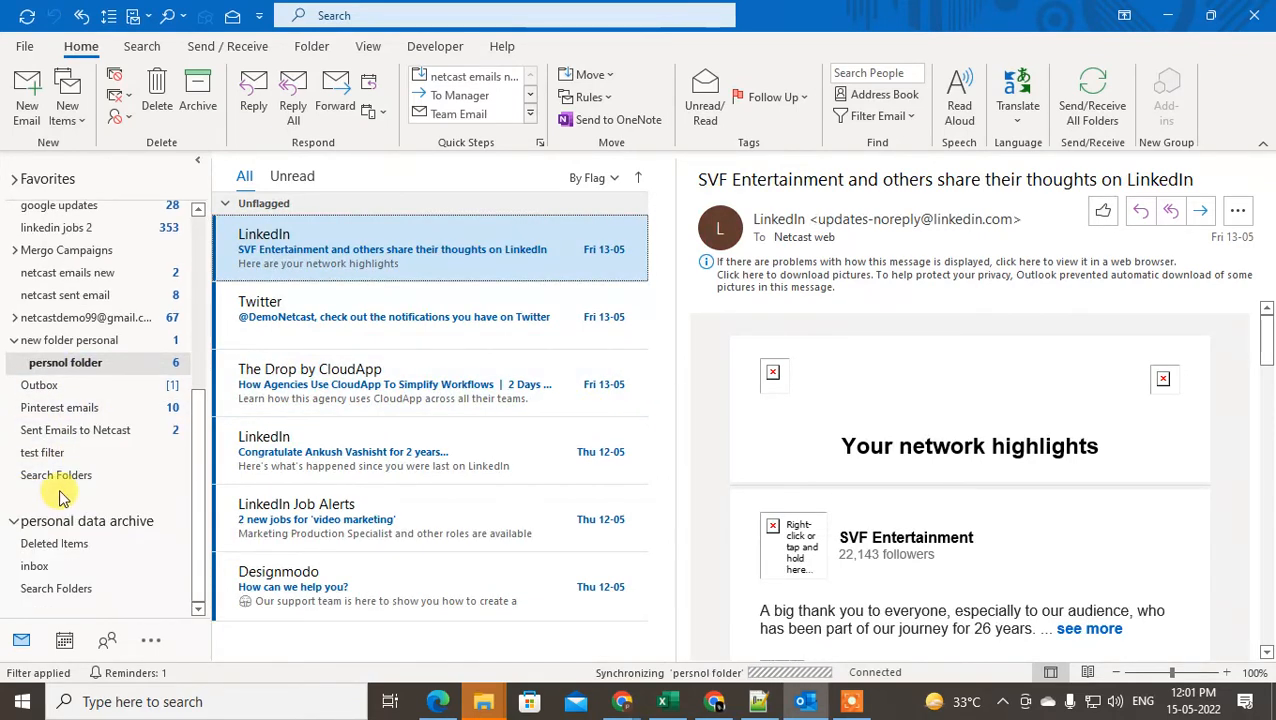
right_click(44, 477)
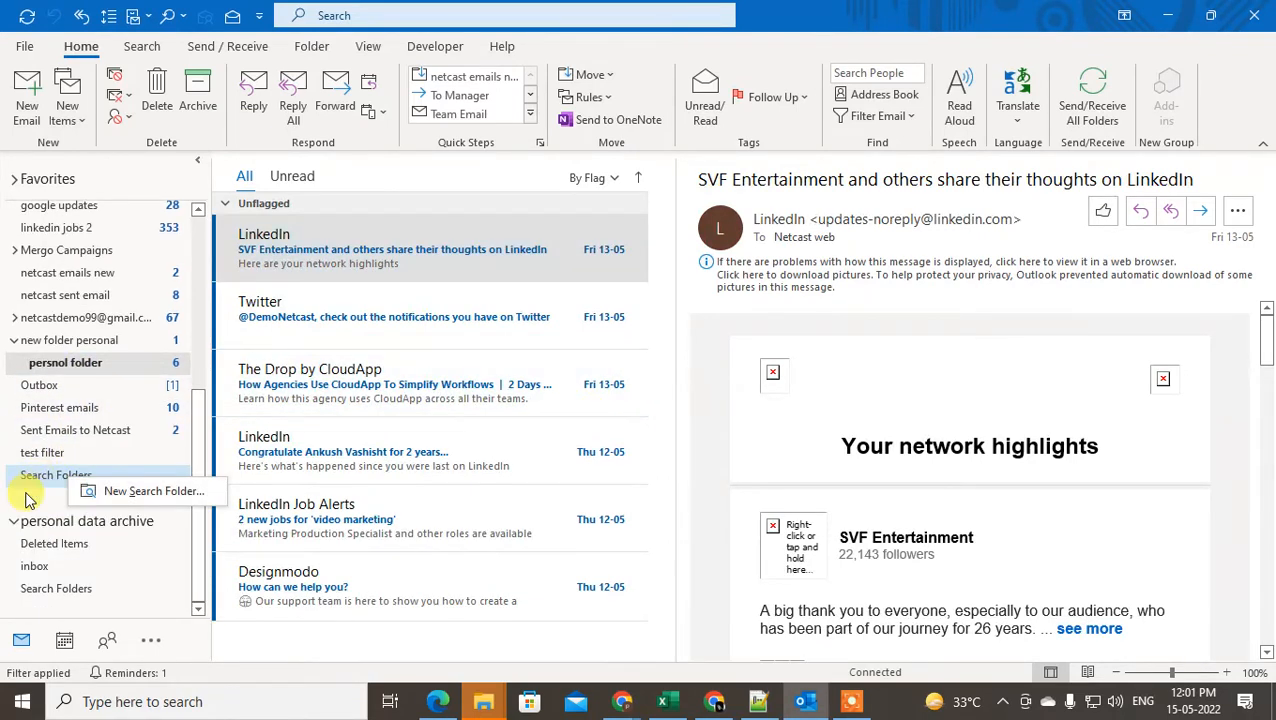
click(42, 481)
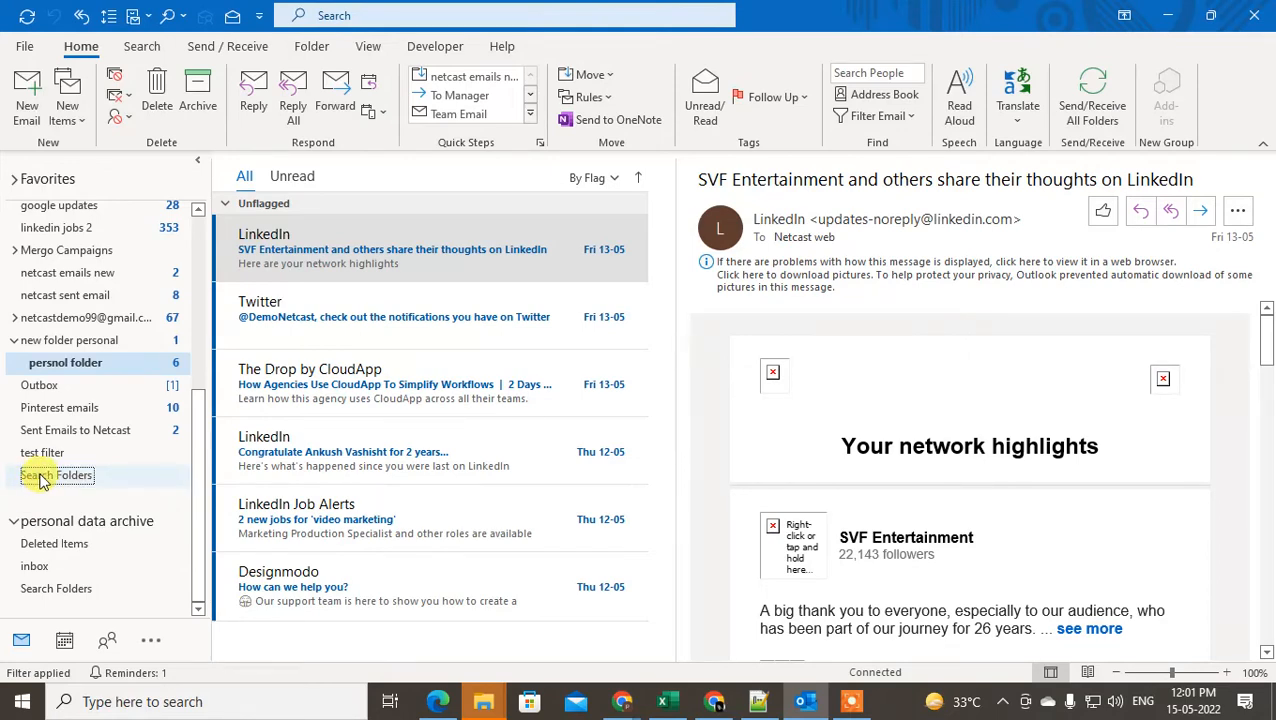
right_click(40, 481)
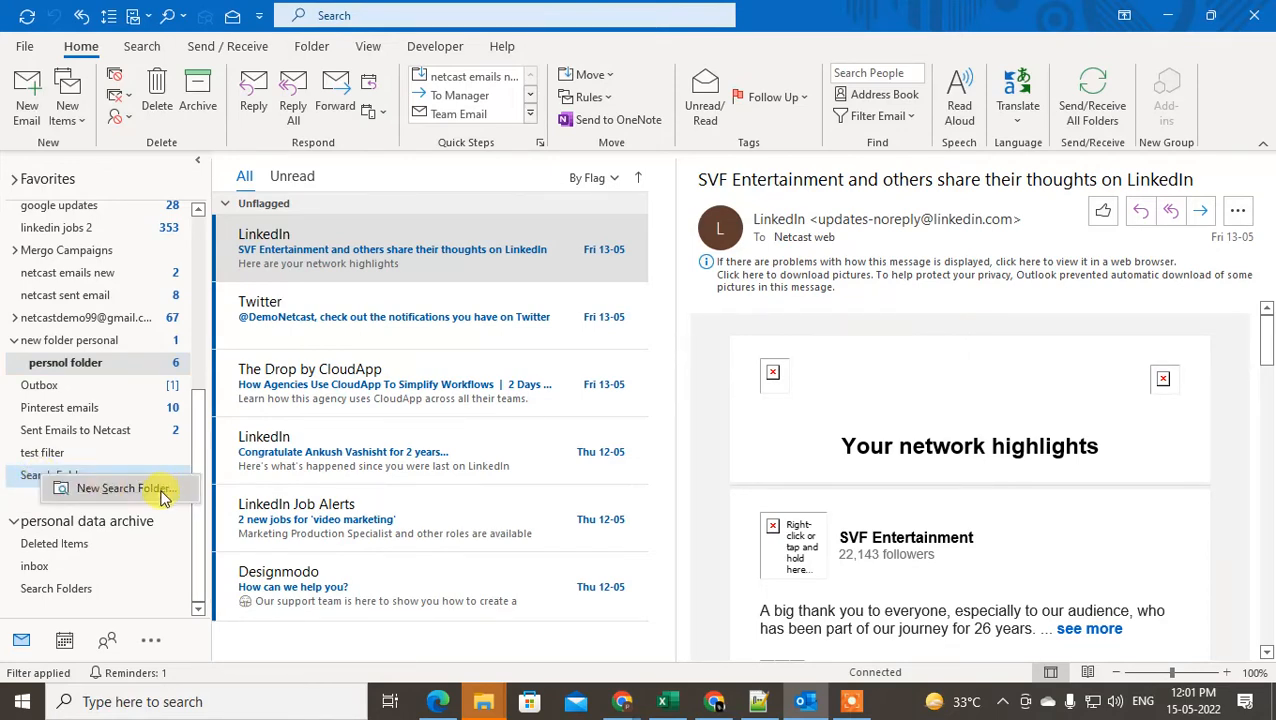
click(126, 488)
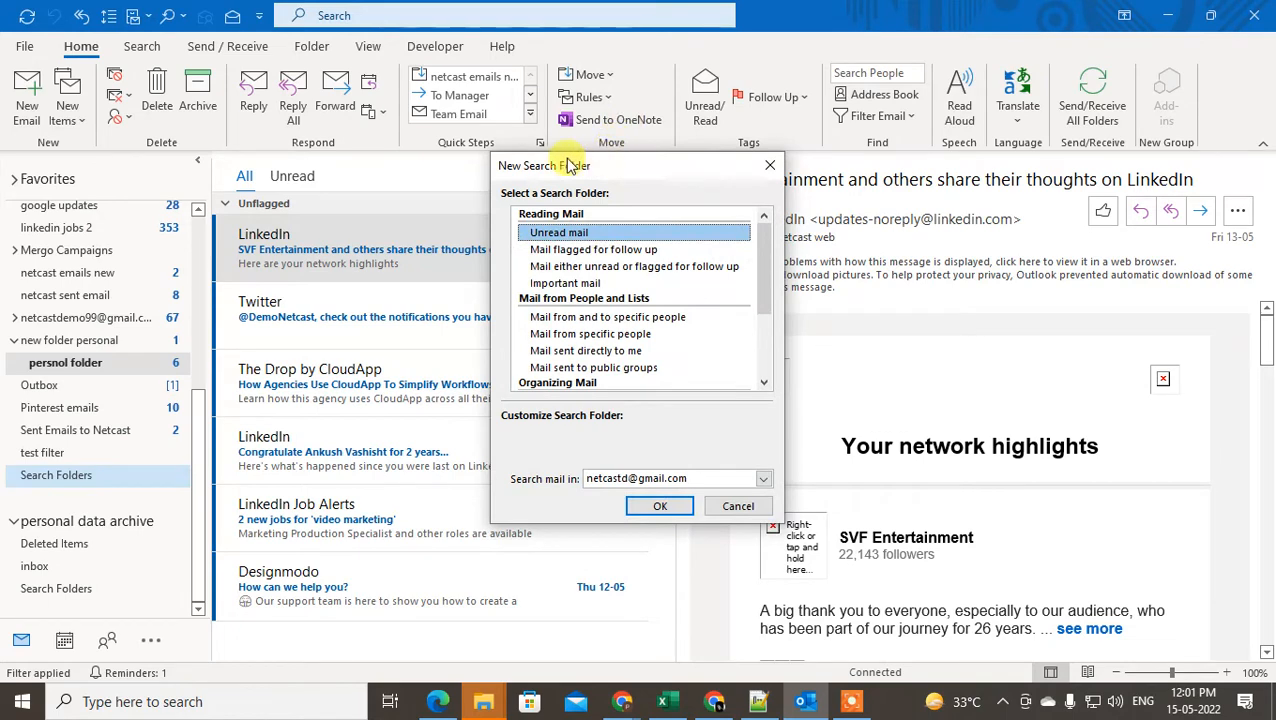
drag(566, 165, 409, 153)
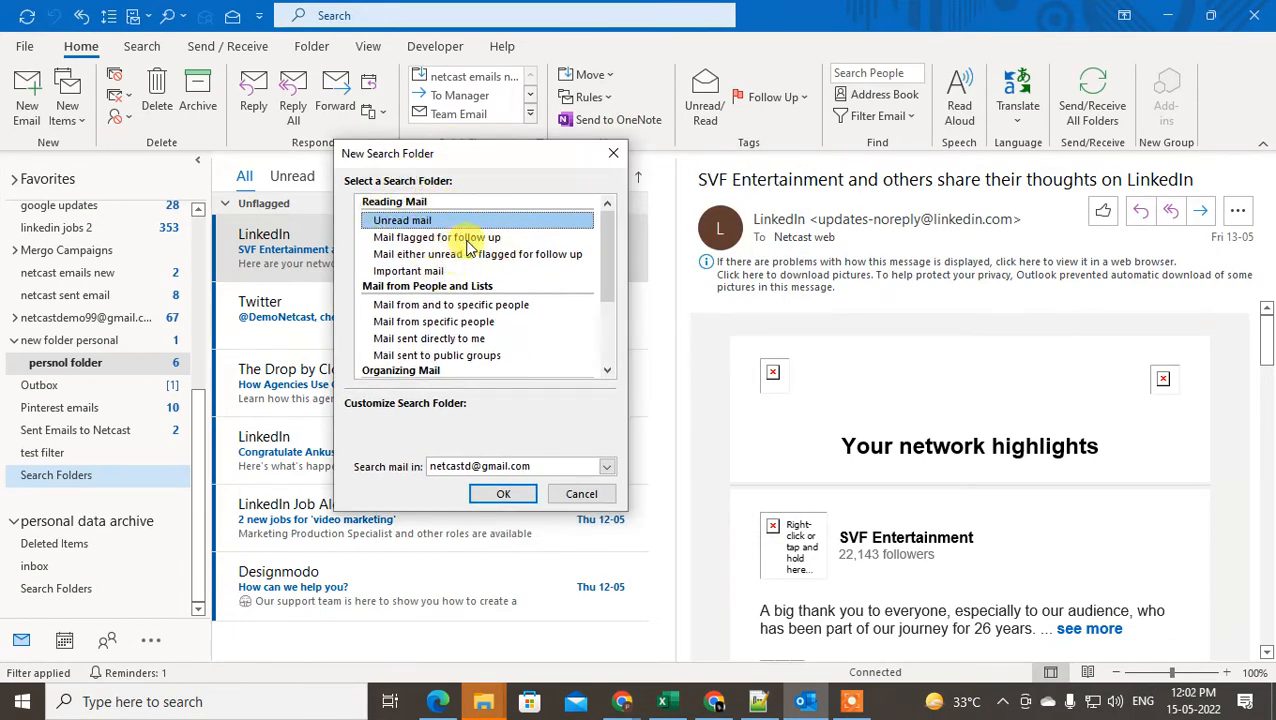
drag(605, 232, 603, 318)
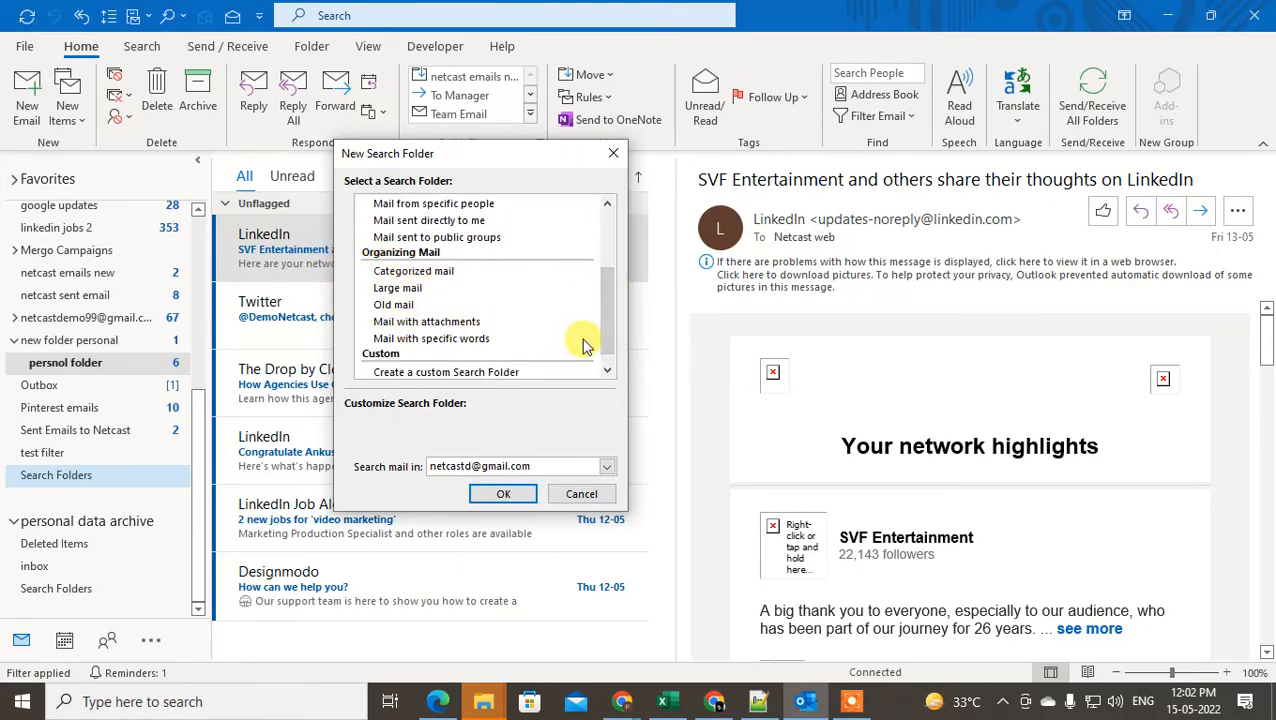
drag(602, 338, 604, 347)
click(450, 358)
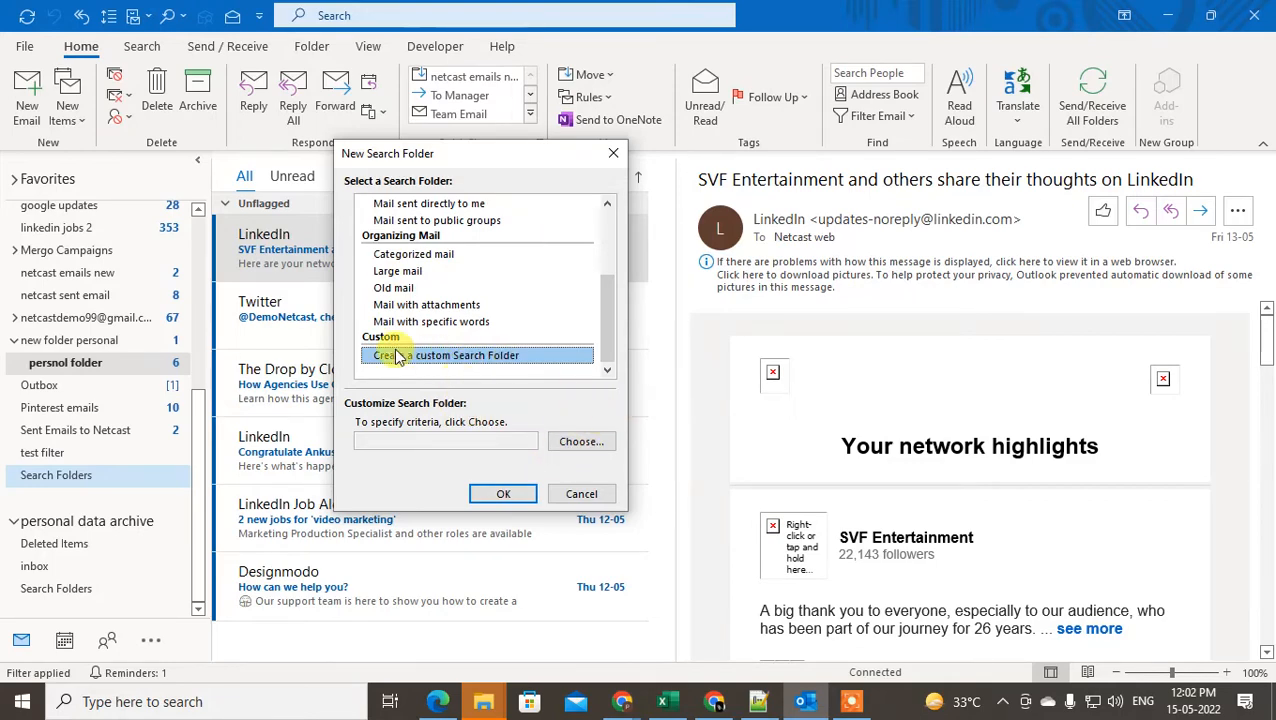
click(566, 442)
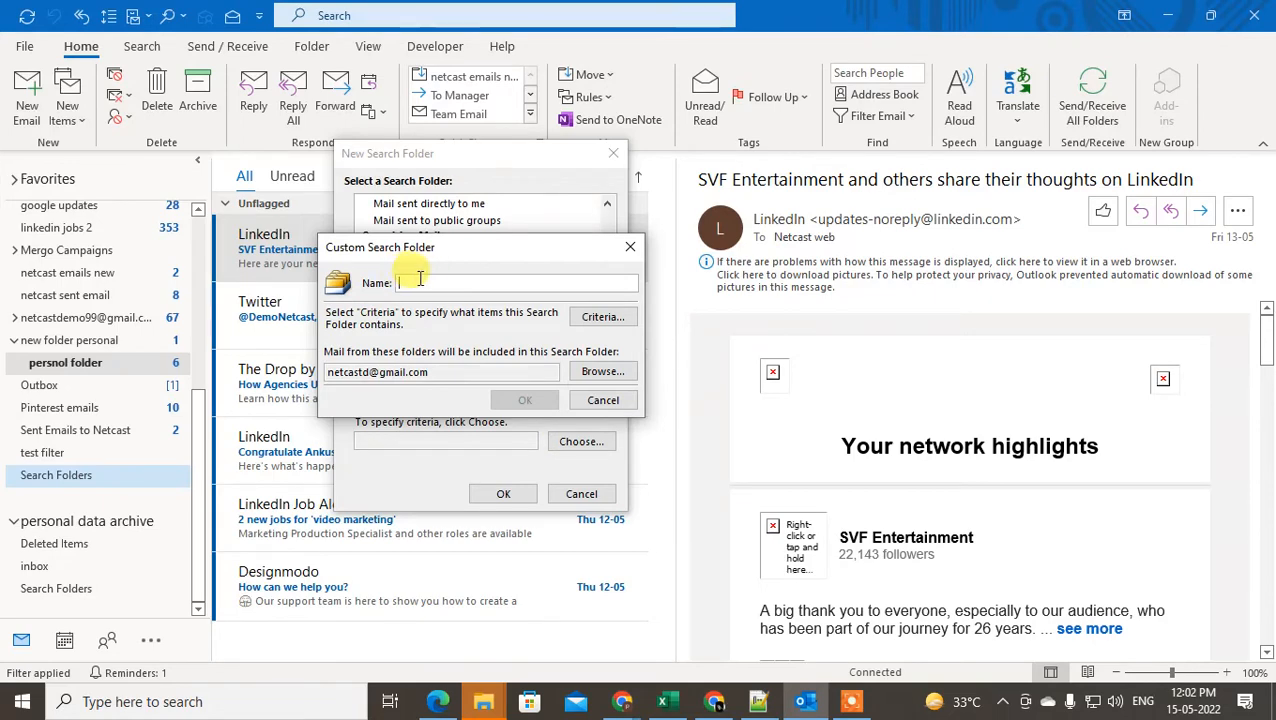
Set the custom search folder's criteria to find the word "meetings" in the subject field and message body.
click(603, 316)
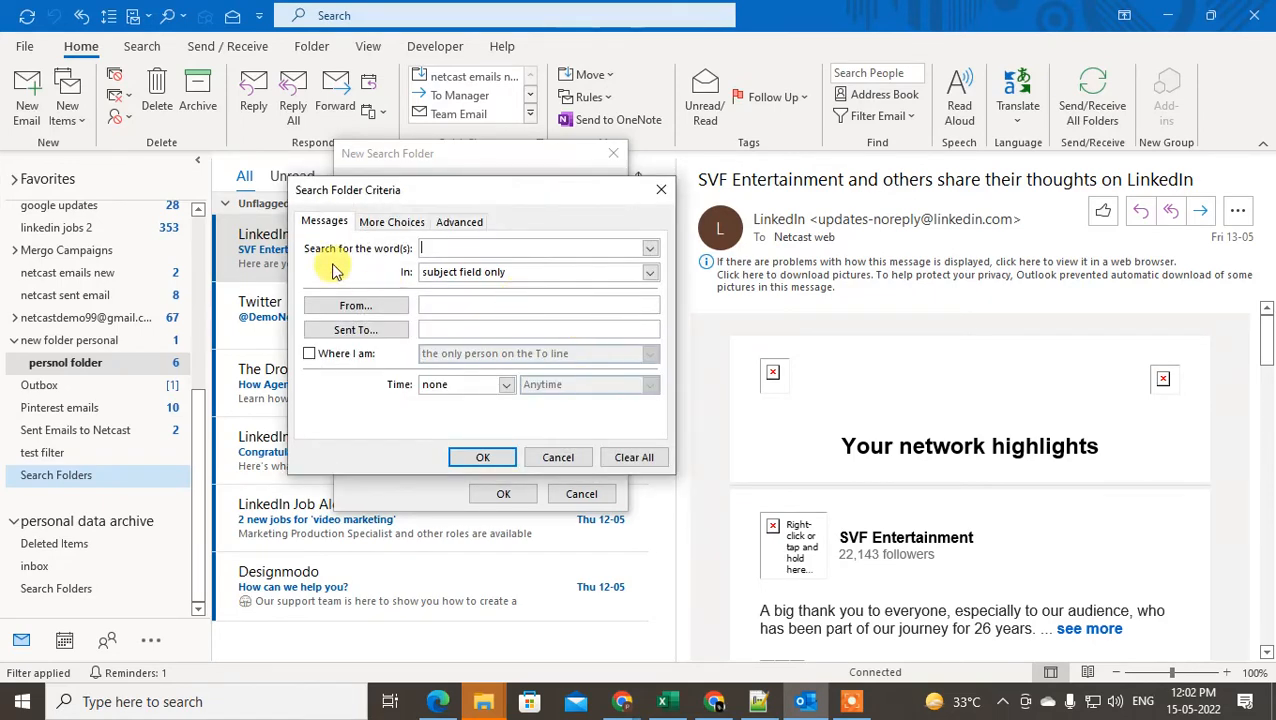
click(460, 221)
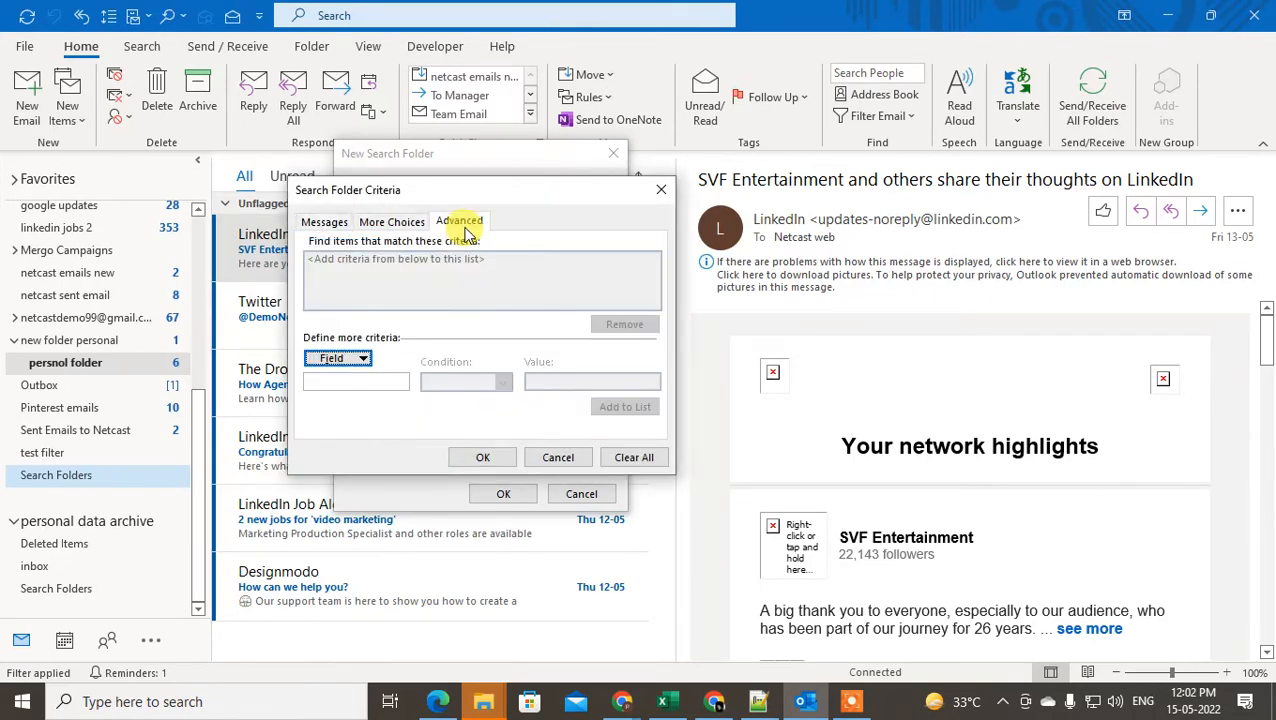
click(307, 224)
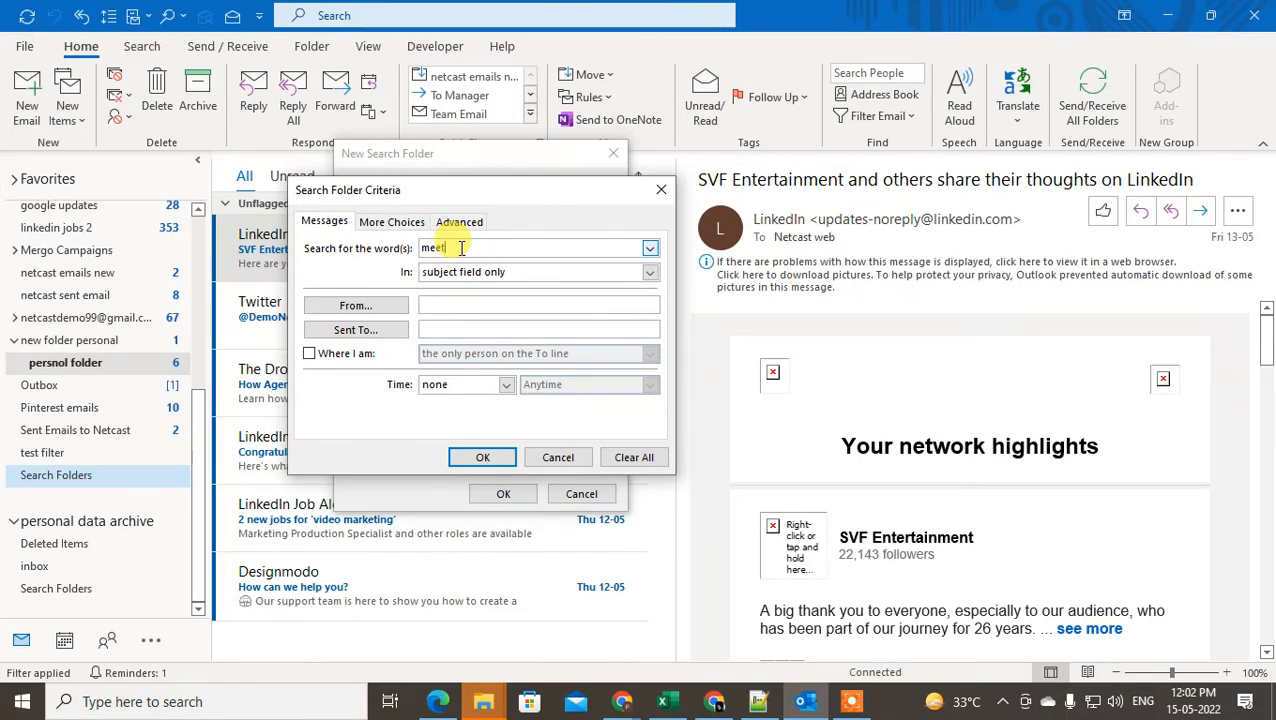
text(meetings)
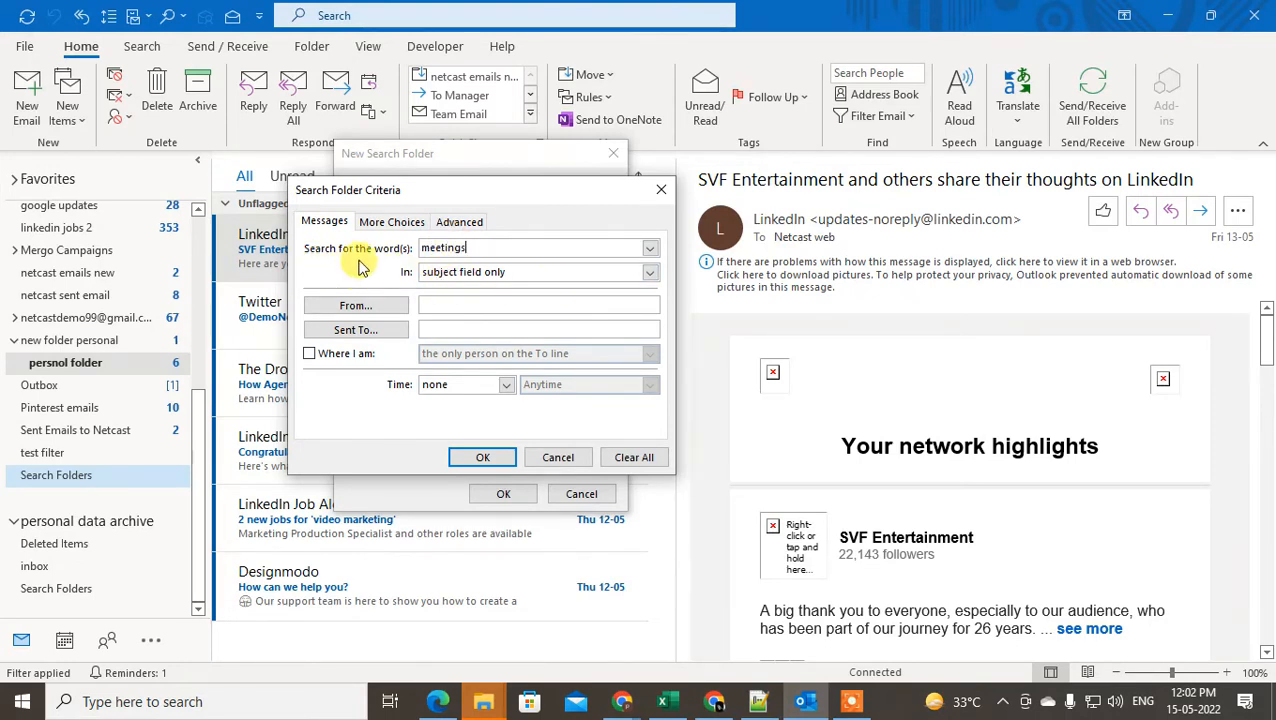
click(550, 280)
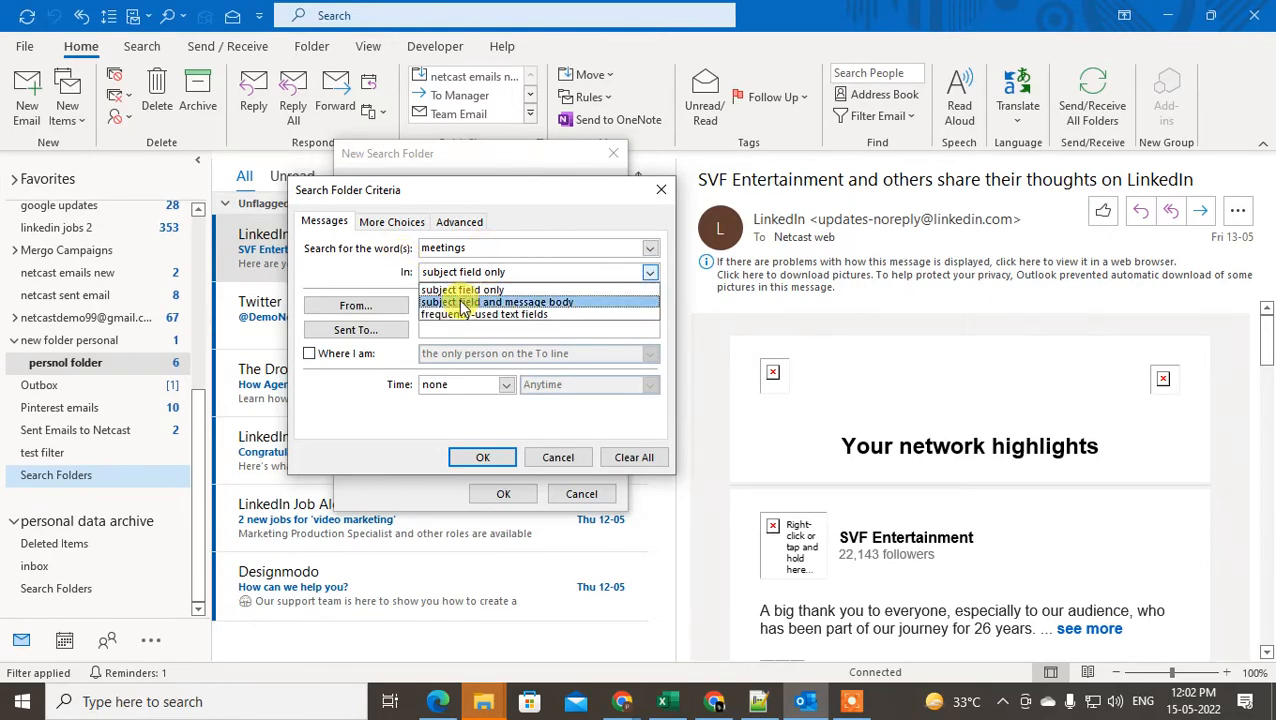
click(537, 300)
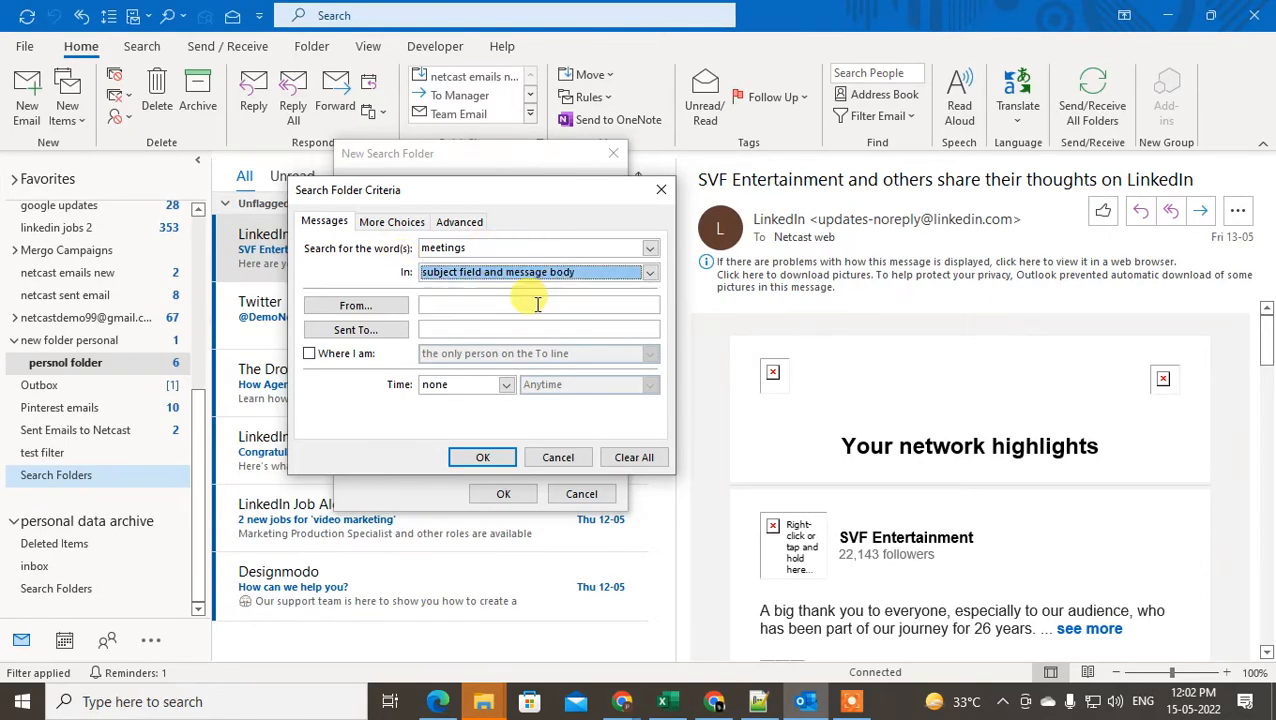
click(483, 459)
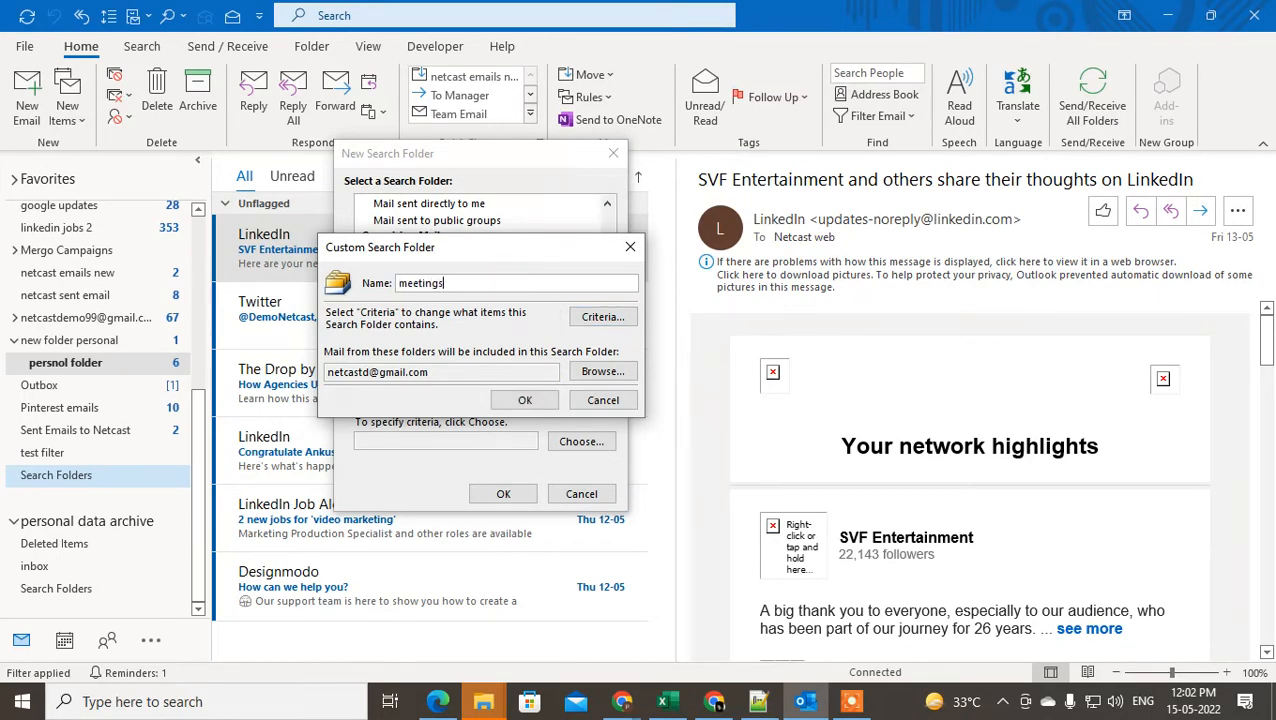
Name the custom search folder "meetings", create it, and open CloudApp's "stuck in pointless meetings?" email in it.
click(525, 401)
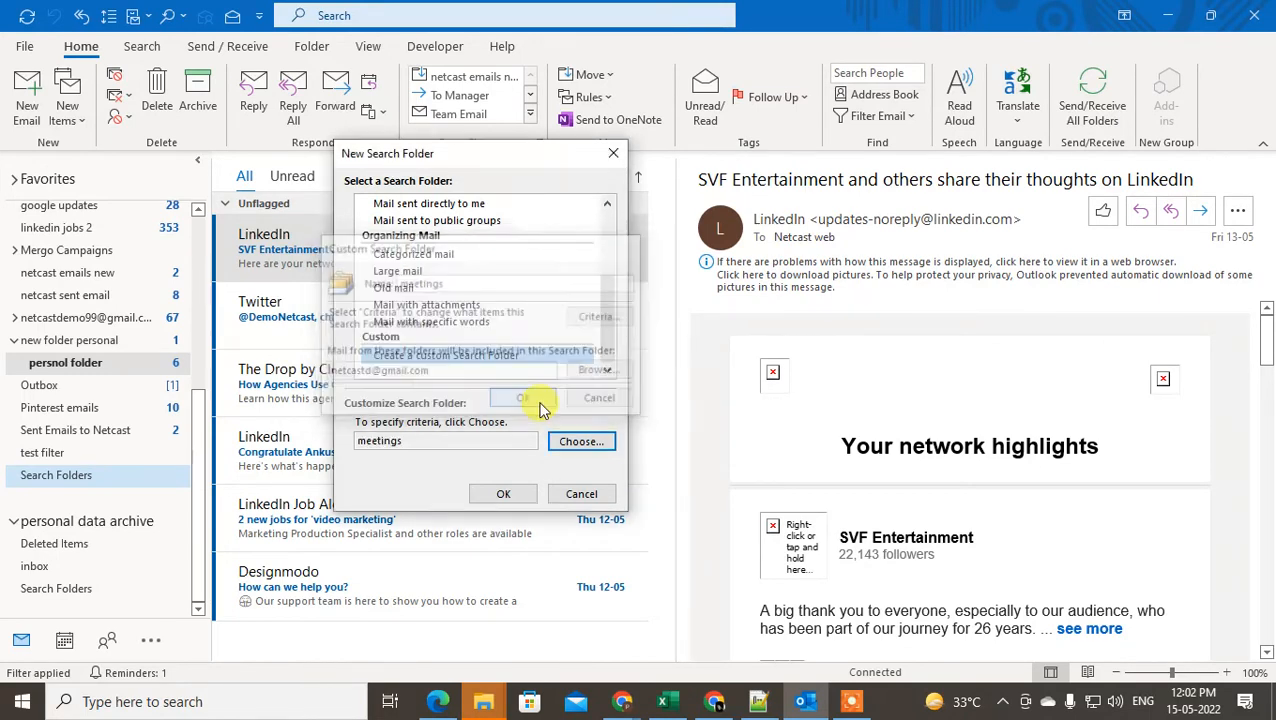
click(508, 495)
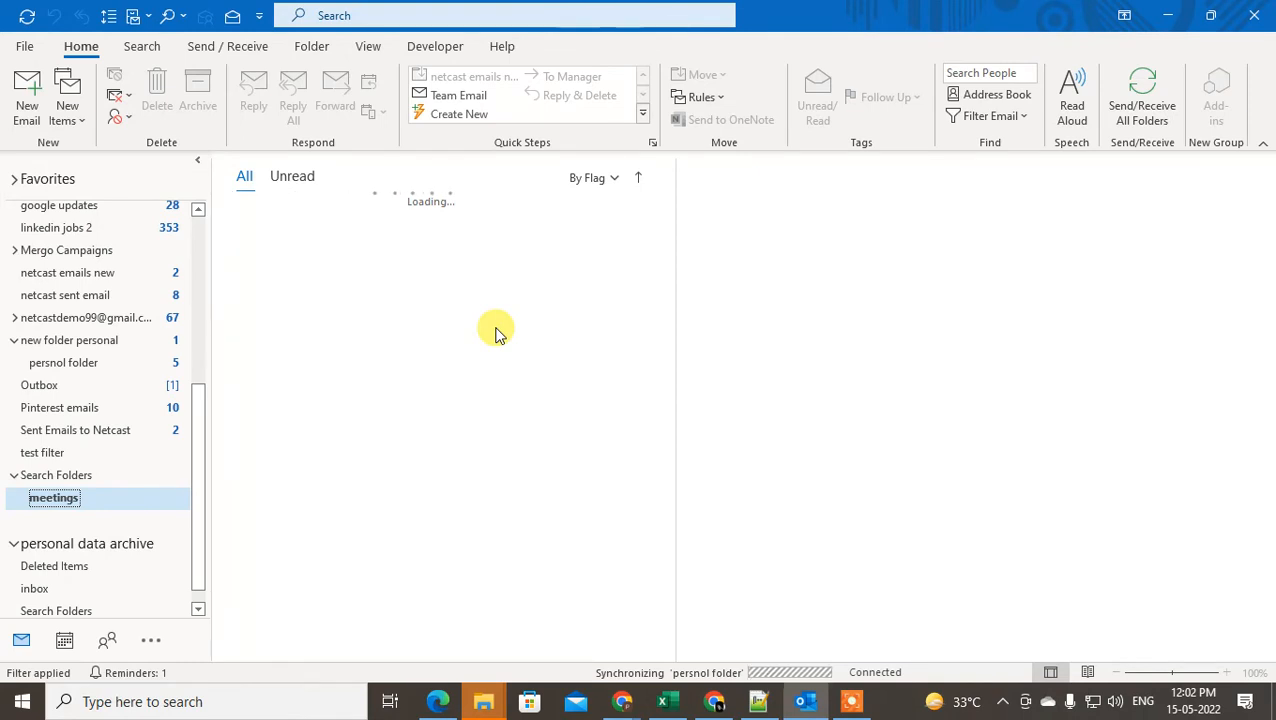
click(399, 245)
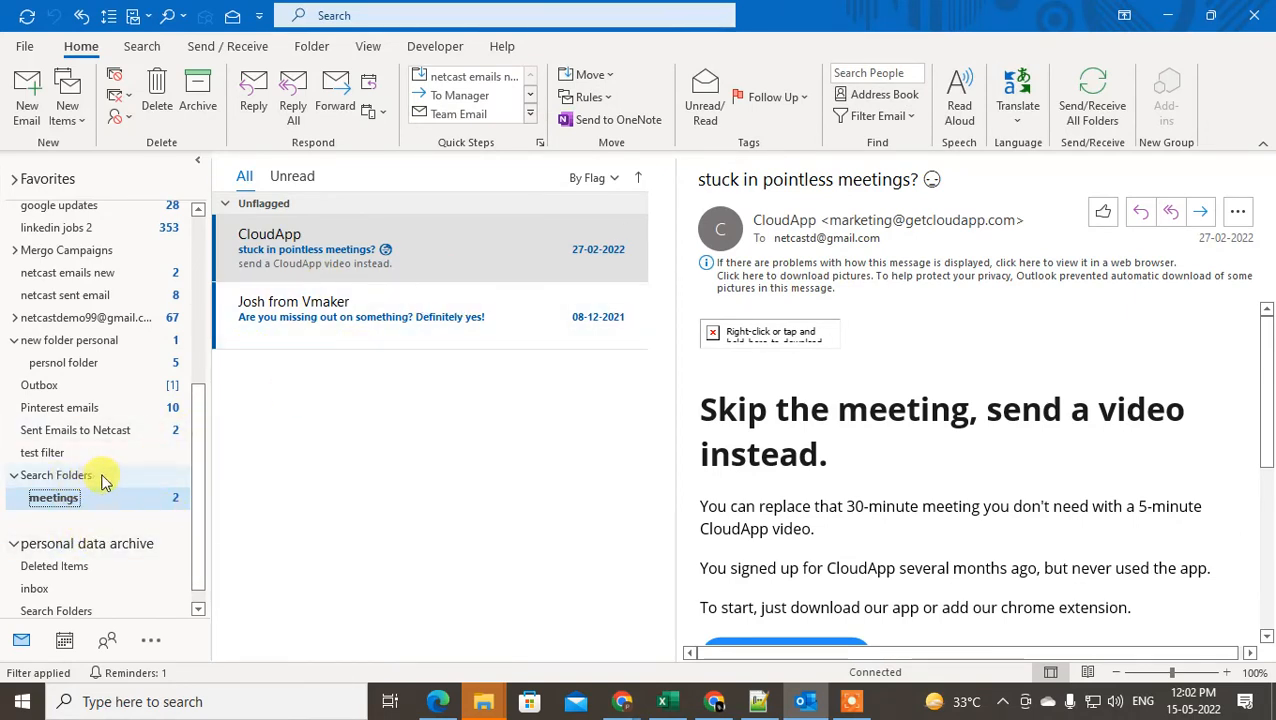
Create another search folder for the mail account using the predefined "Unread mail" type.
right_click(57, 480)
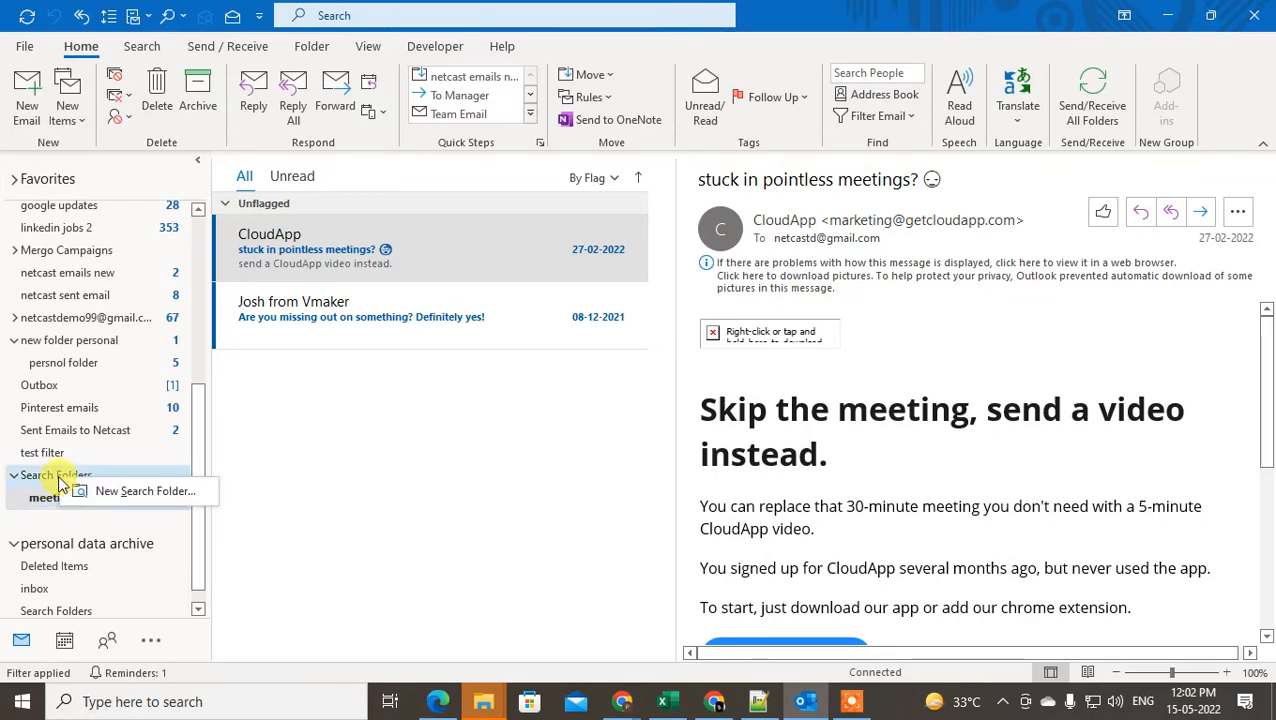
key(Escape)
right_click(37, 484)
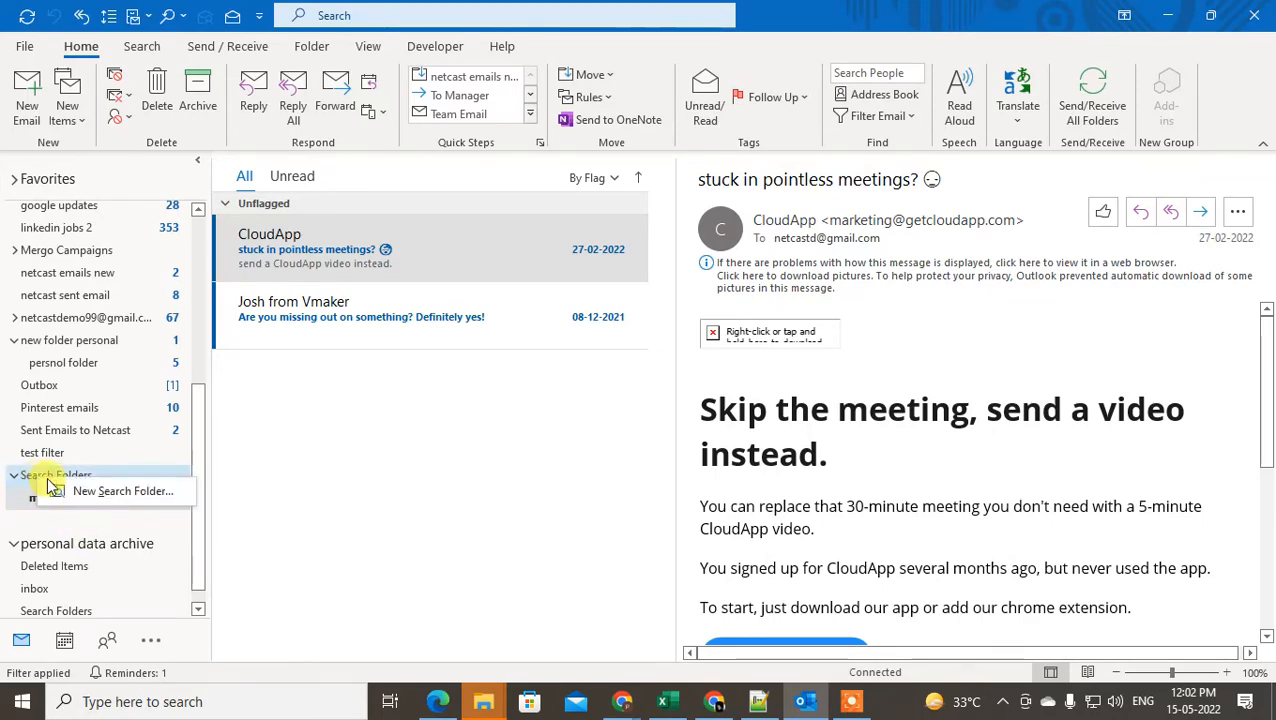
click(72, 498)
click(566, 249)
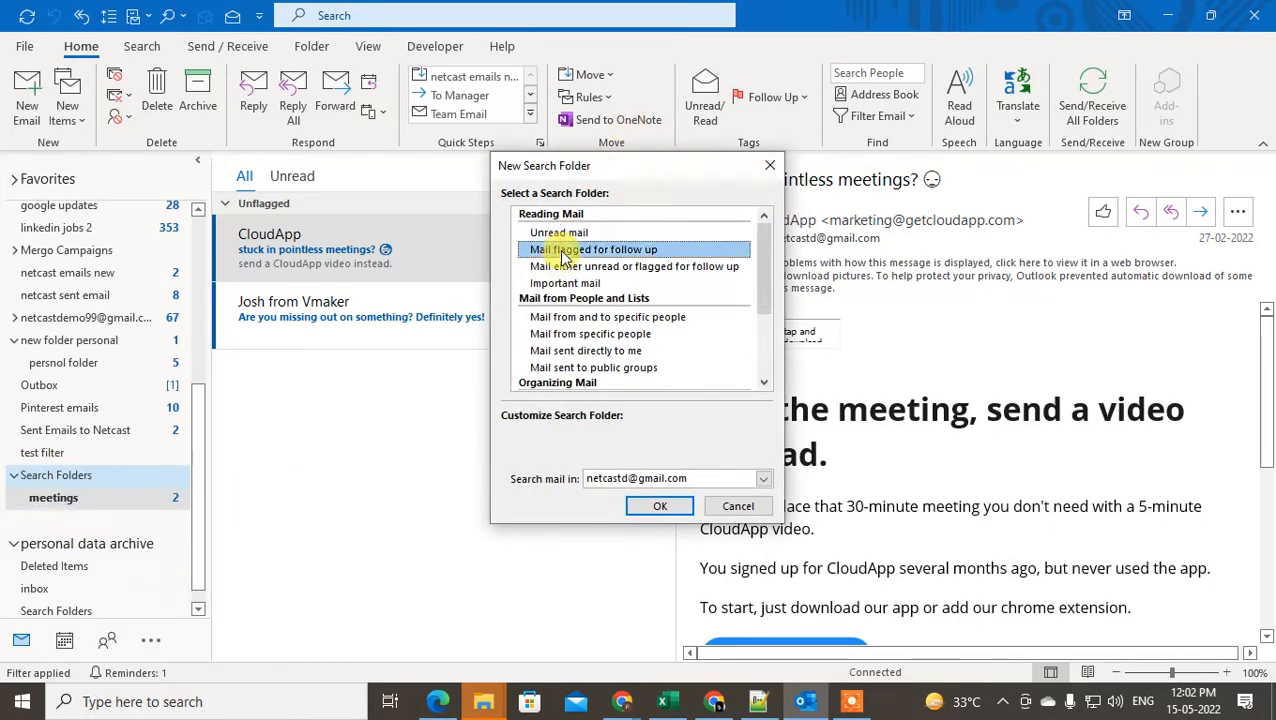
click(566, 232)
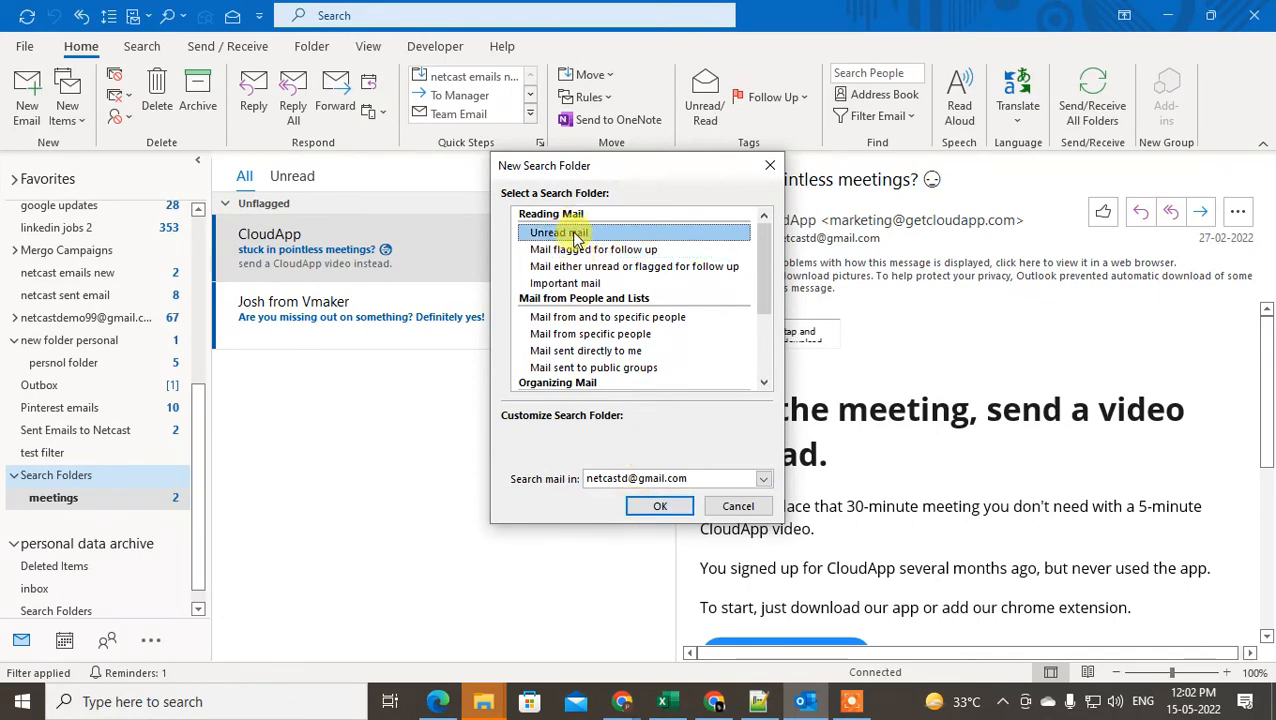
click(658, 506)
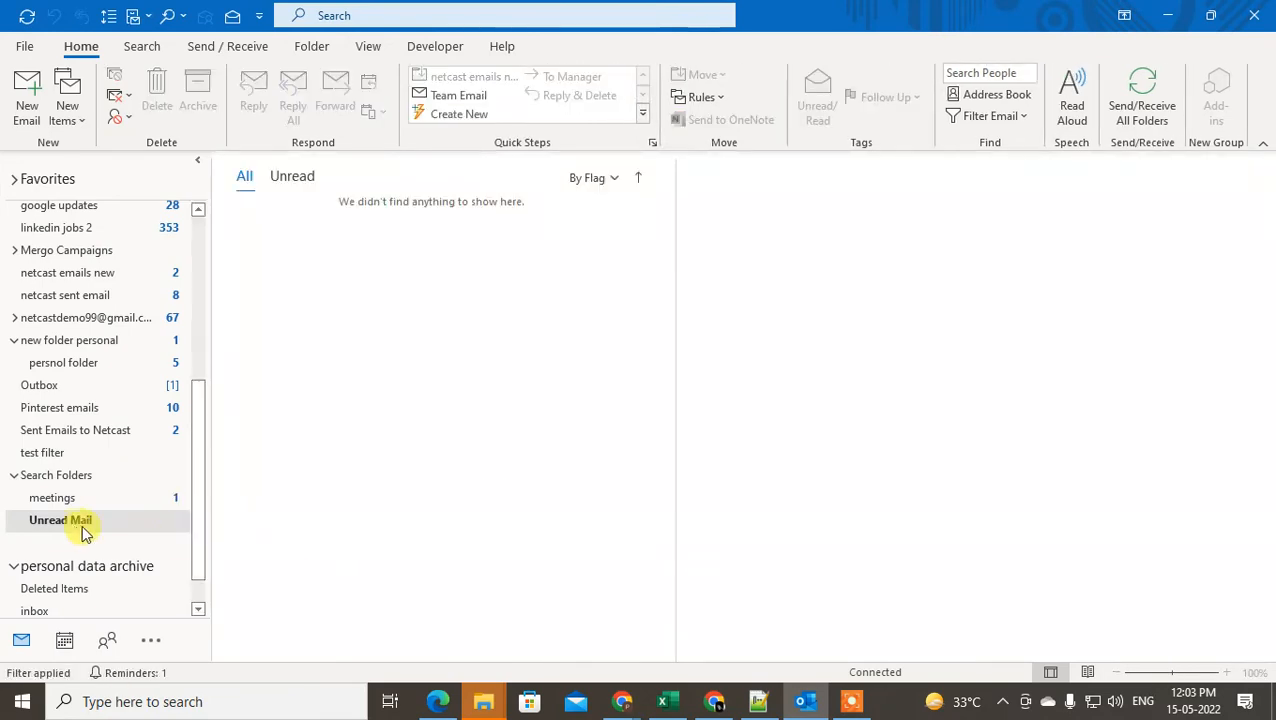
Look through the emails gathered in the Unread Mail search folder, starting with Twitter's notifications email, and review the account's folder list.
click(498, 250)
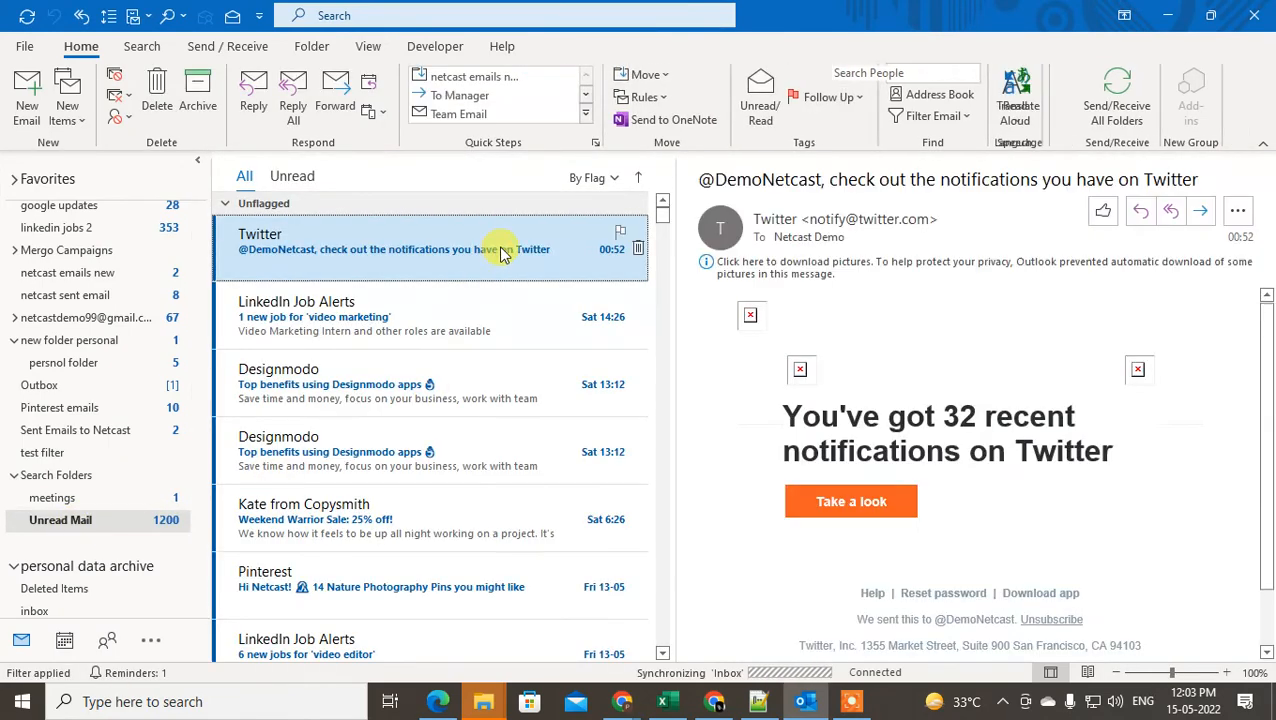
scroll(502, 410, down, 2)
scroll(502, 410, down, 10)
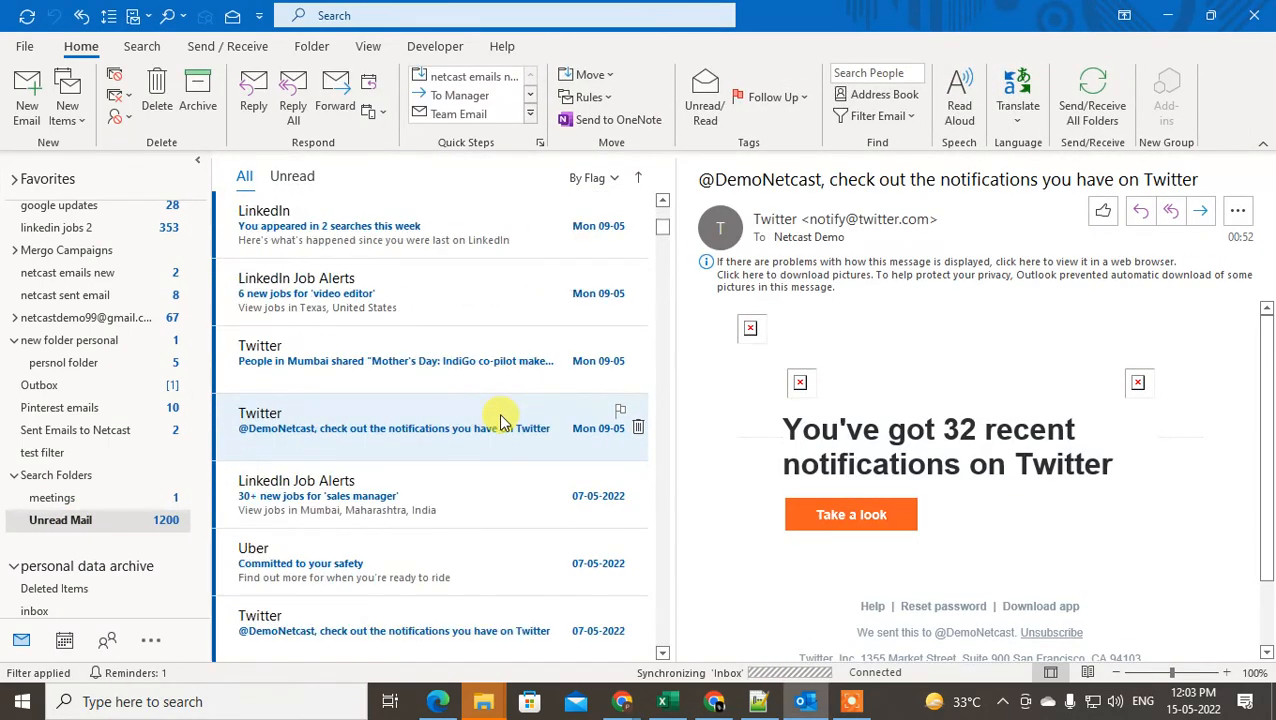
scroll(502, 413, down, 6)
scroll(502, 413, up, 8)
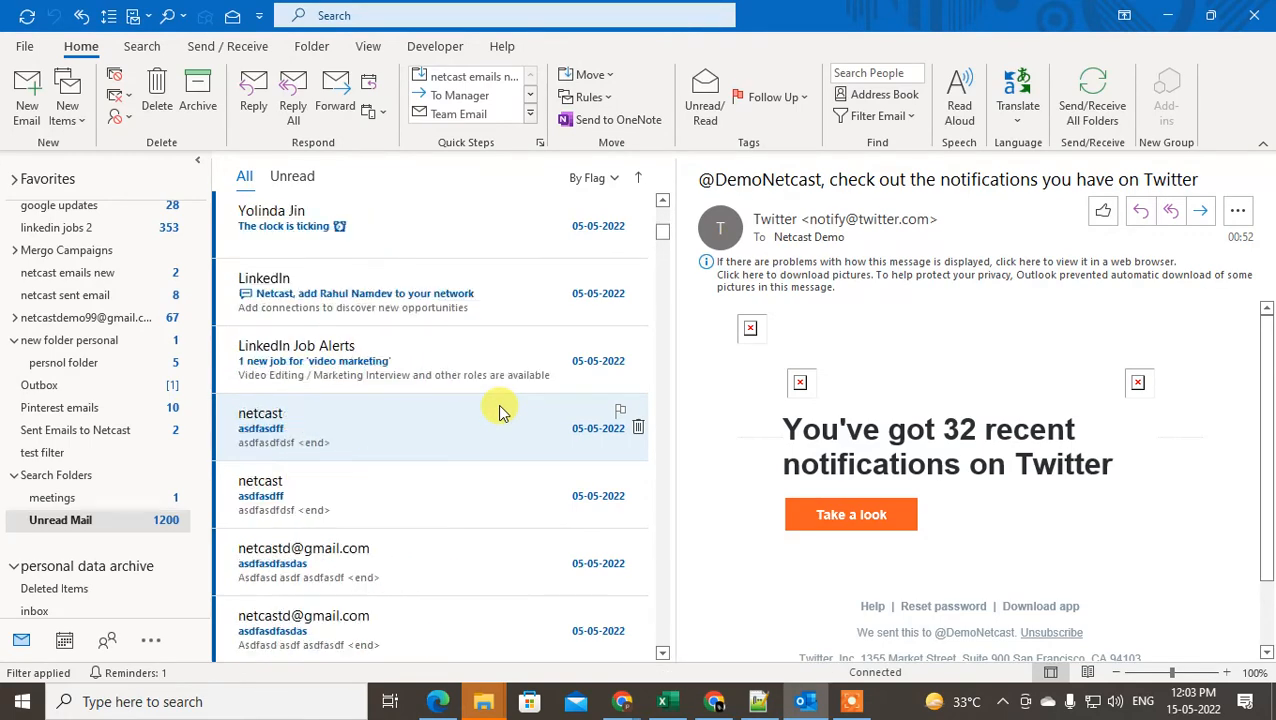
scroll(502, 413, up, 4)
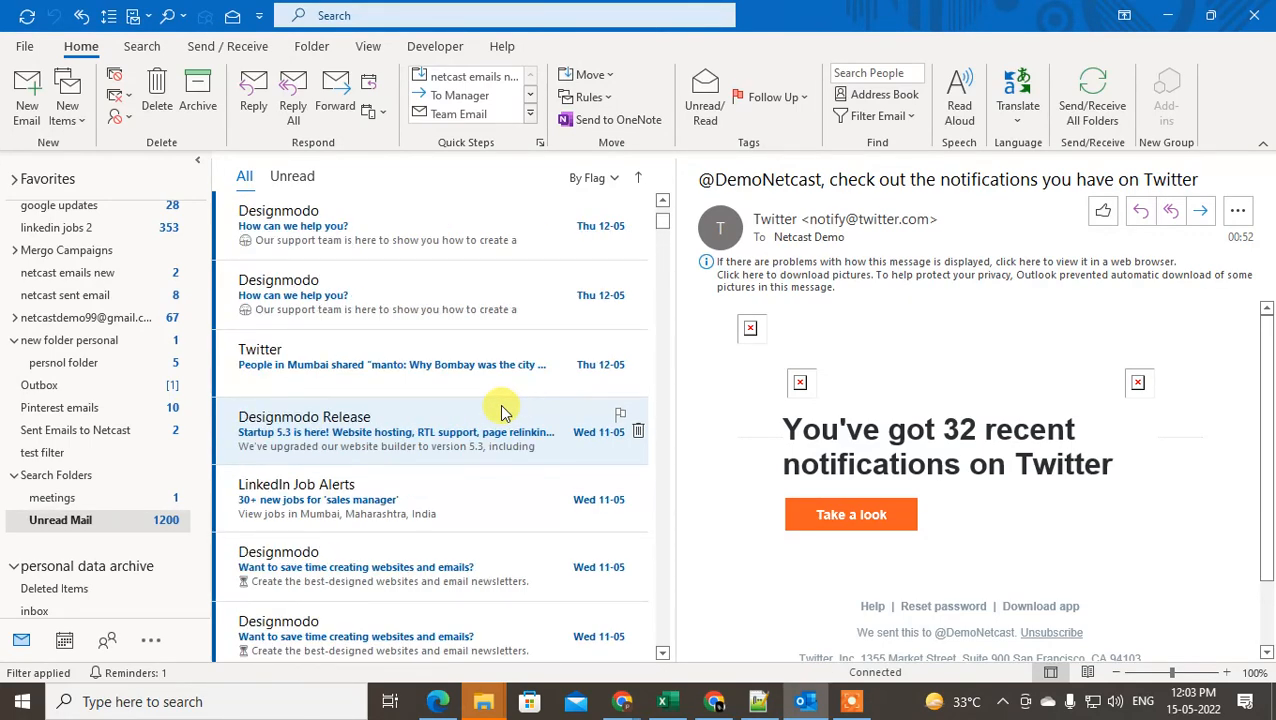
scroll(503, 410, up, 10)
scroll(70, 392, up, 5)
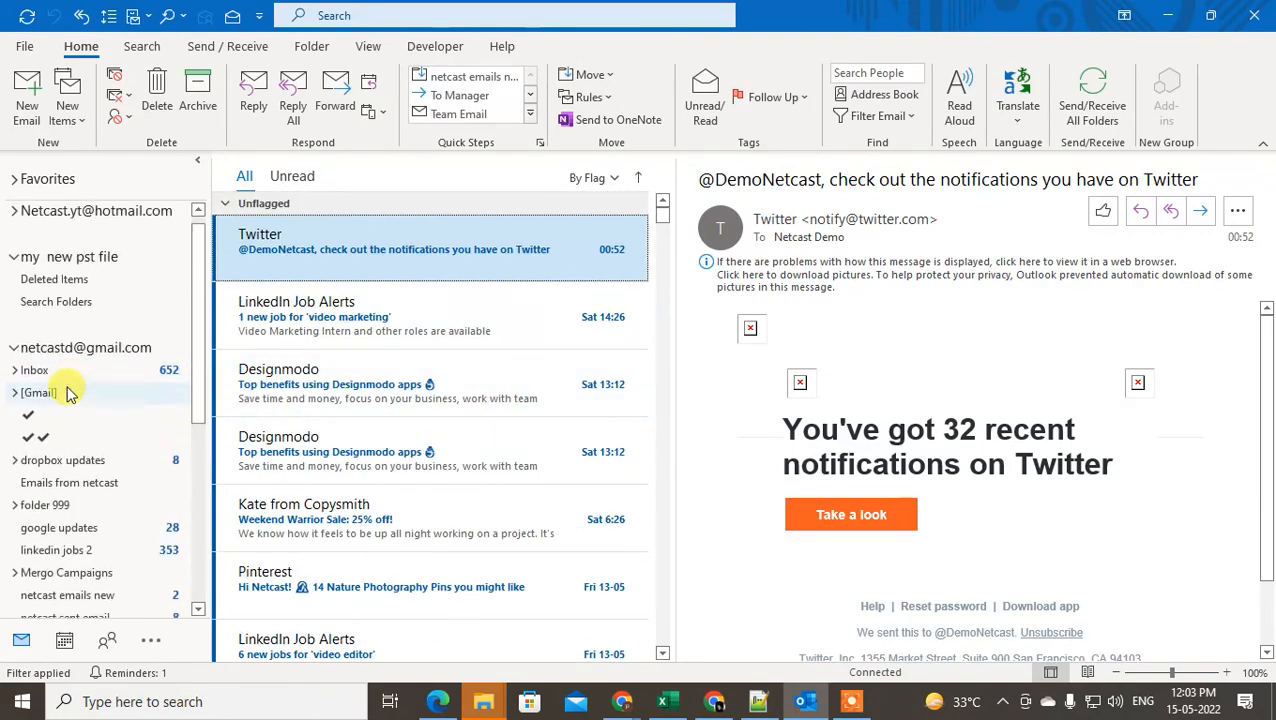
scroll(68, 392, up, 1)
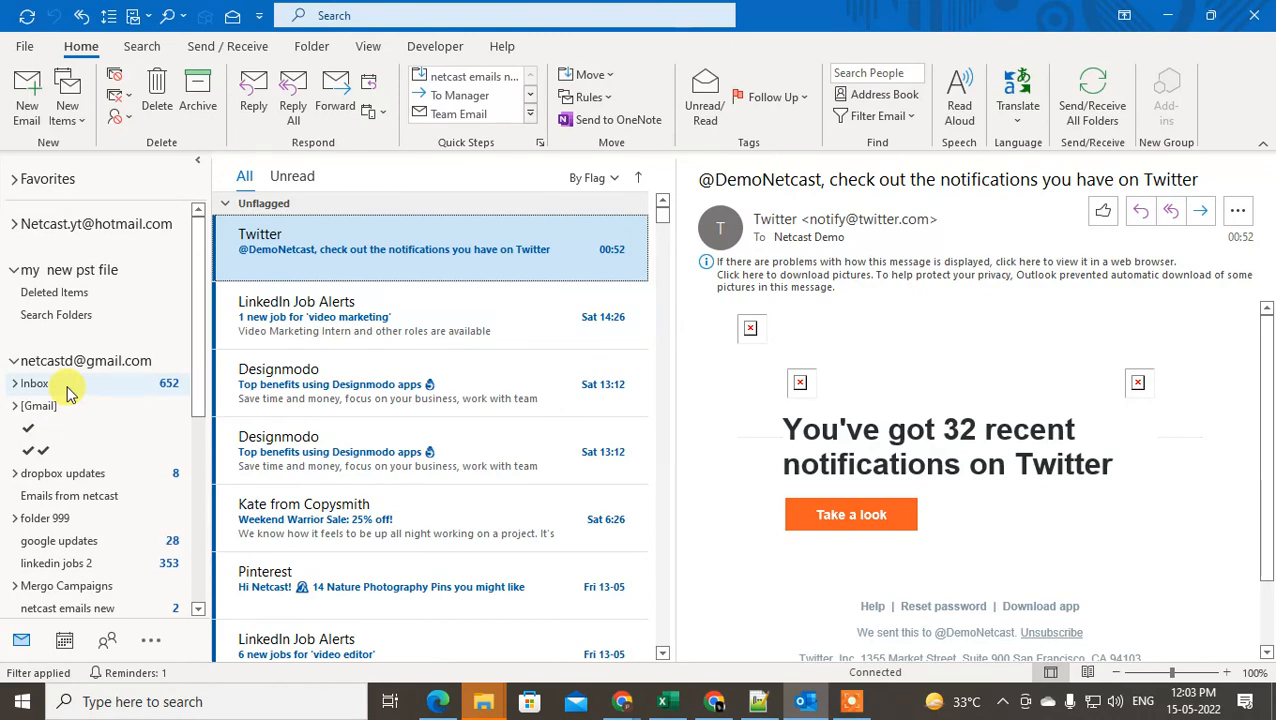